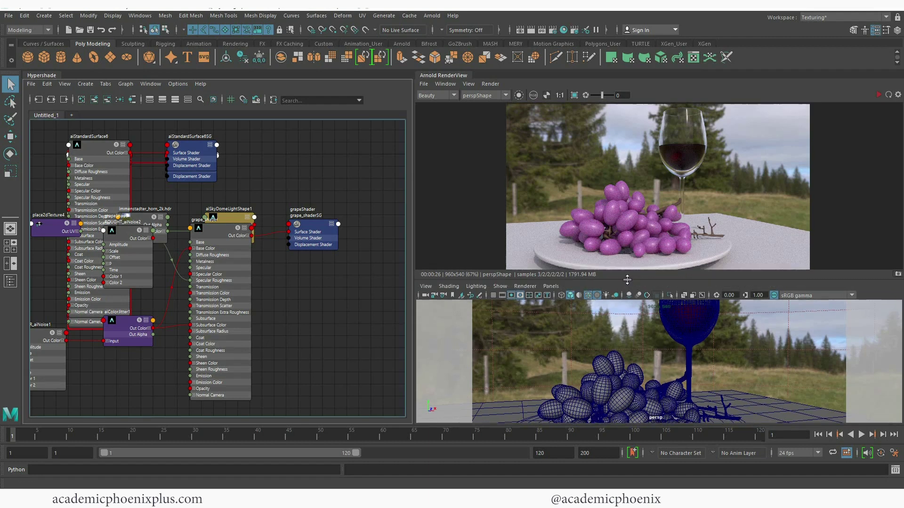
Tidy the Hypershade graph by moving the noise, sky dome light and grape_shader nodes
left_click_drag(637, 268, 609, 274)
middle_click_drag(208, 185, 250, 211, "alt")
left_click_drag(254, 207, 267, 189)
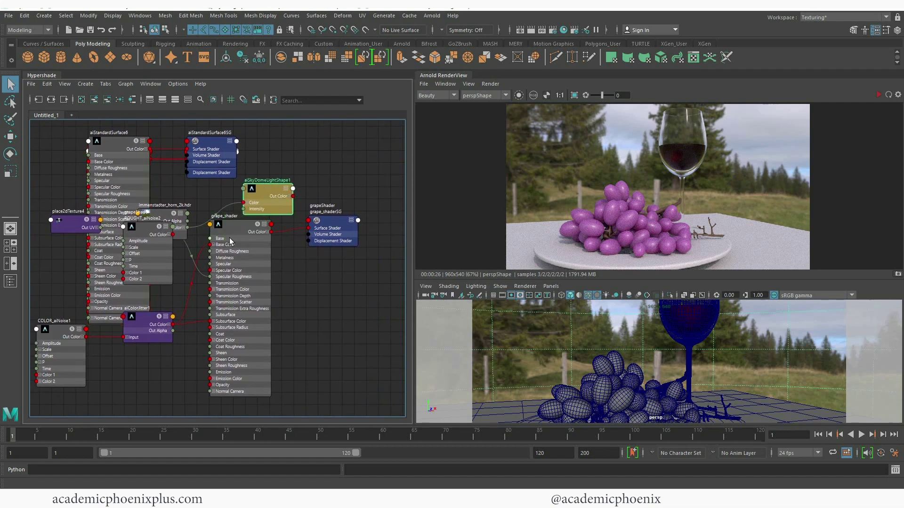
left_click_drag(228, 230, 234, 239)
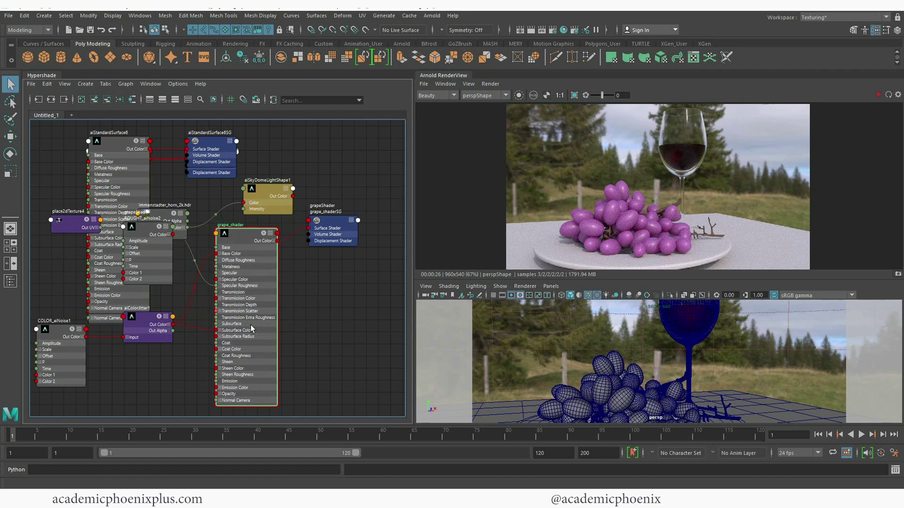
Add a new node graph tab named PlaidShader
left_click(72, 115)
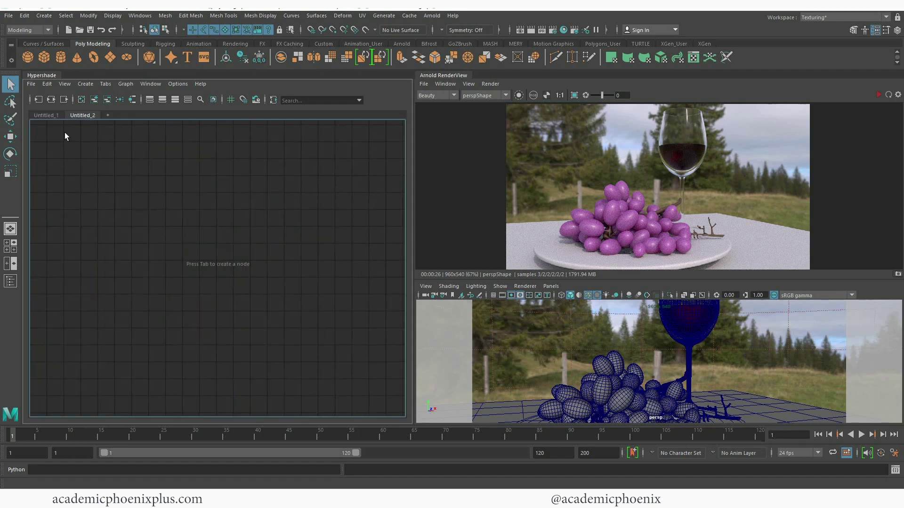
double_click(83, 116)
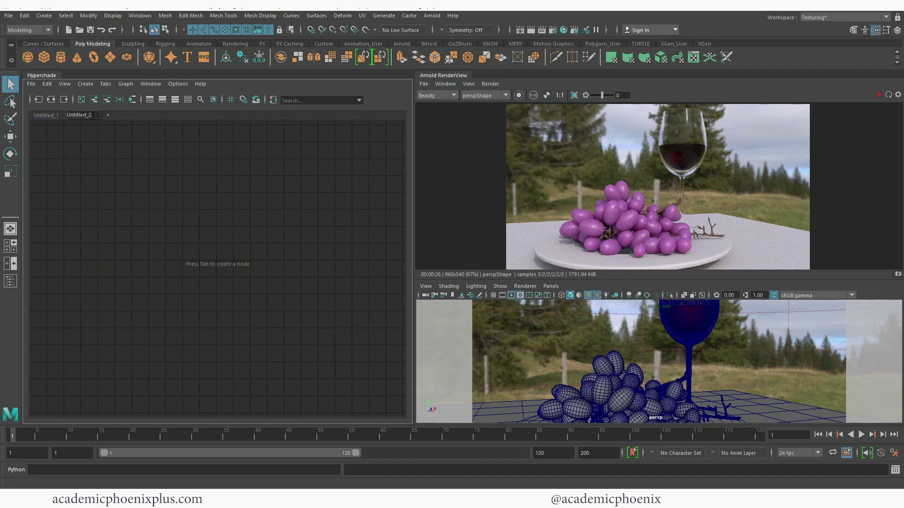
left_click_drag(94, 116, 59, 105)
type("PlaidShader")
key("Return")
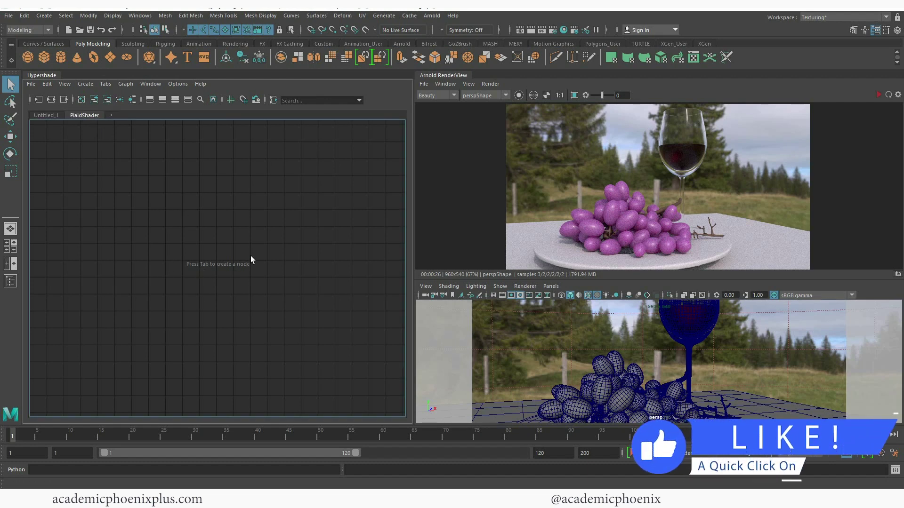
Create an aiStandardSurface node and assign it to the ground plane
key("Tab")
type("aistan")
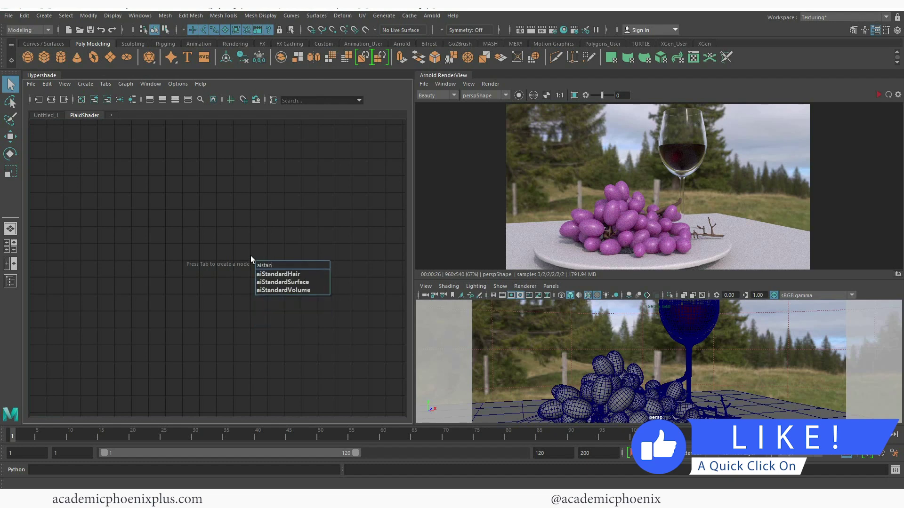
key("Return")
left_click_drag(248, 264, 117, 156)
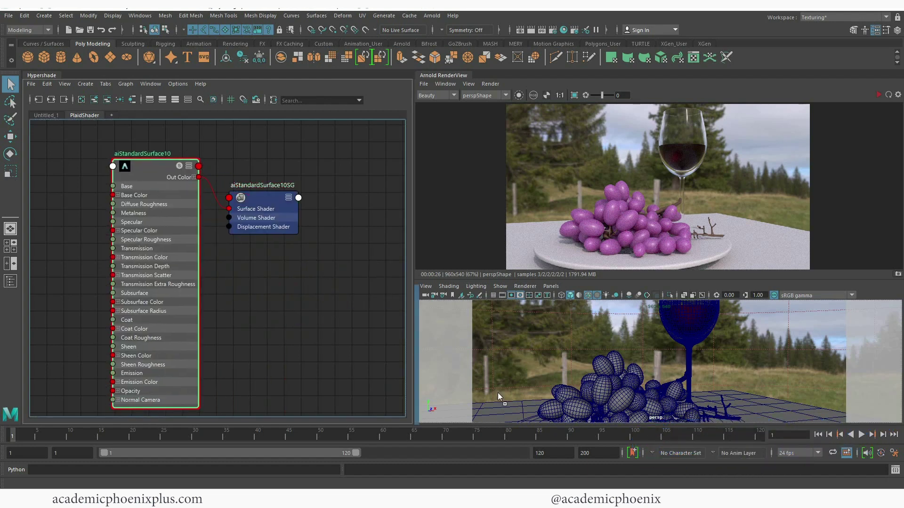
left_click(499, 408)
right_click_drag(501, 408, 581, 393)
Rename the new shader node plaid_shader and show its attributes
left_click_drag(159, 161, 158, 158)
double_click(156, 151)
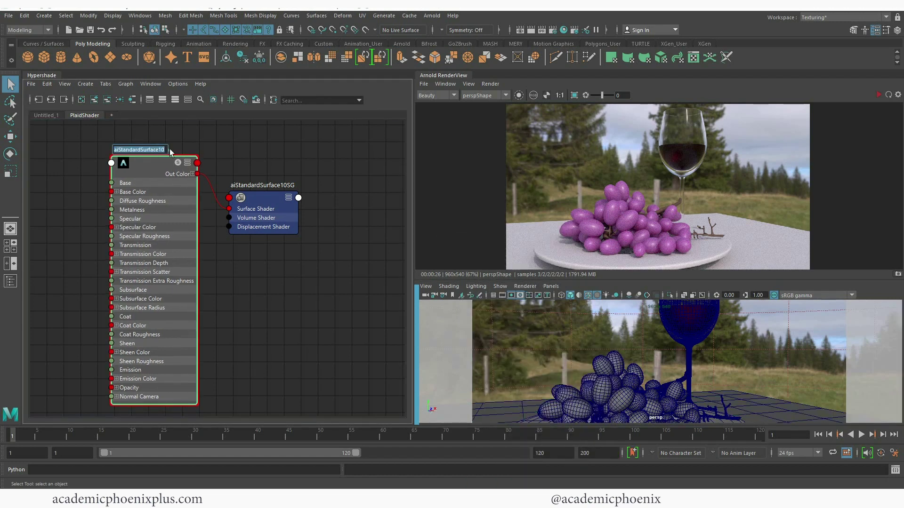
type("plaid")
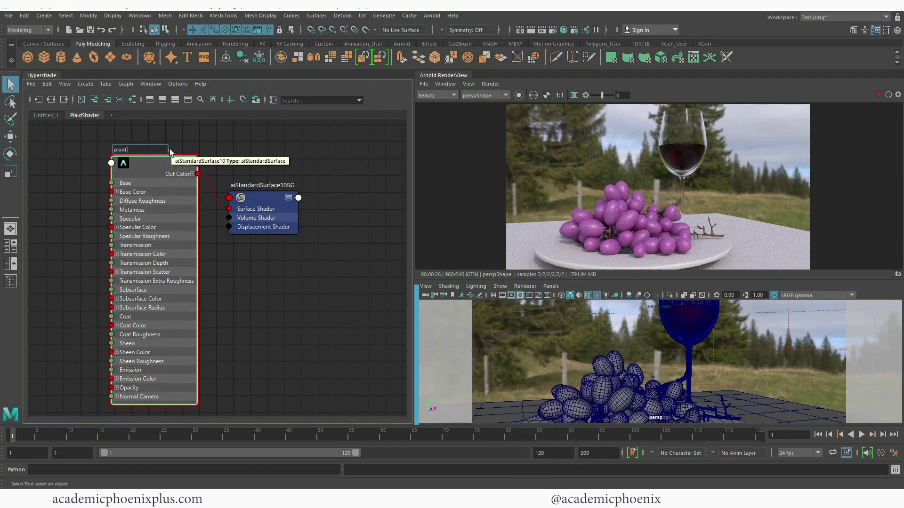
type(" shader")
key("Return")
key("ctrl+a")
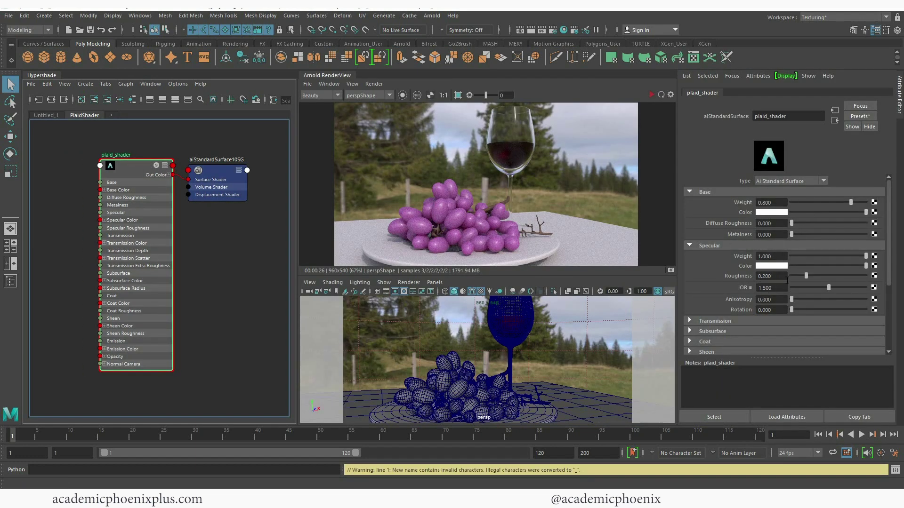
Raise plaid_shader's specular roughness to about 0.455, re-render the scene, then stop IPR
left_click_drag(811, 275, 825, 274)
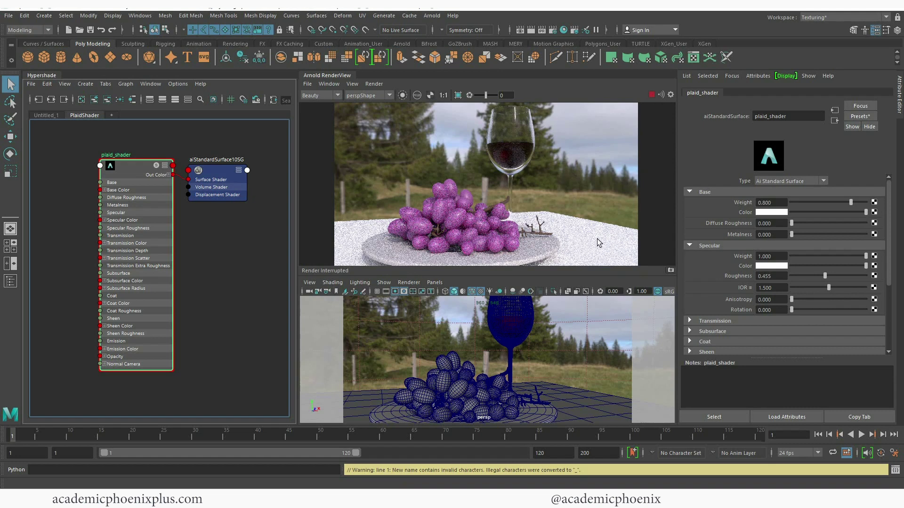
left_click(402, 95)
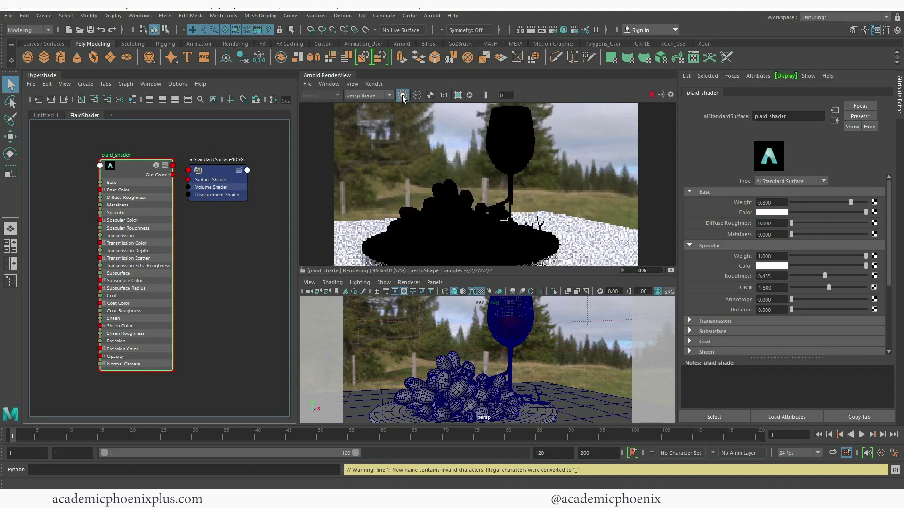
left_click(608, 244)
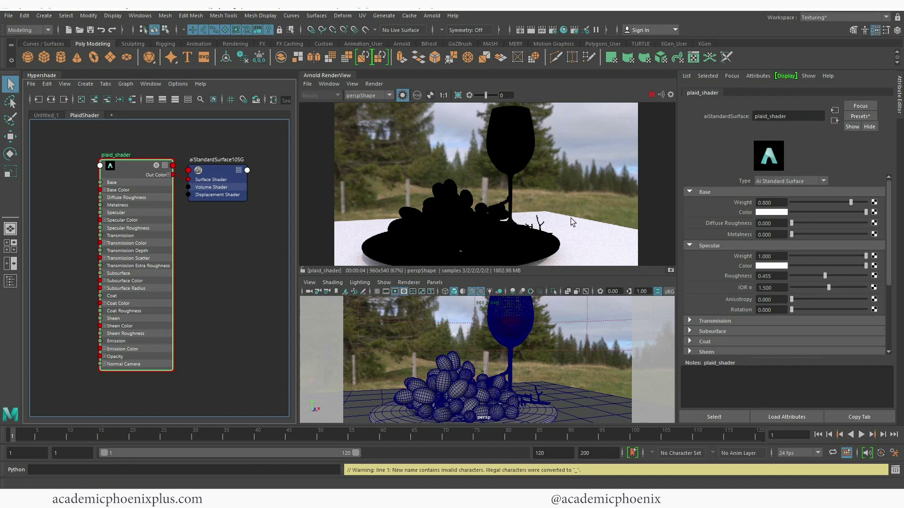
left_click(652, 95)
left_click_drag(123, 174, 127, 162)
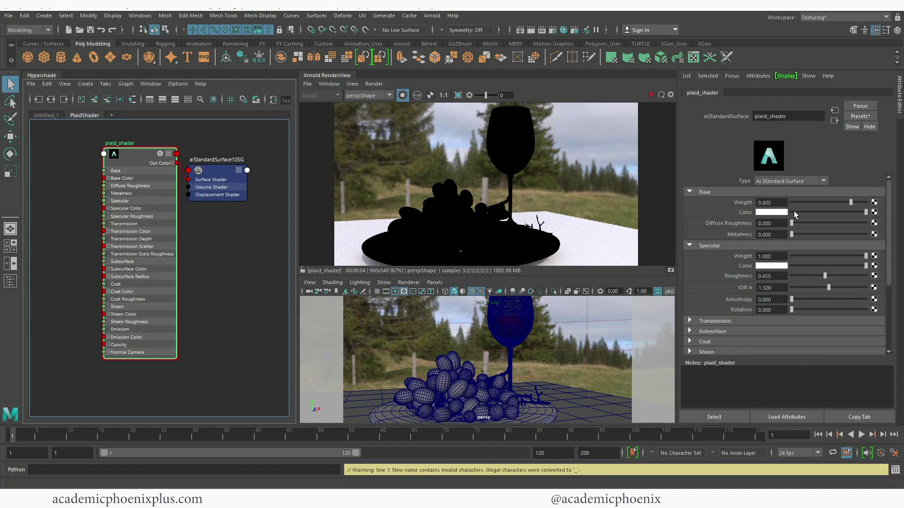
Connect a new Ramp texture (ramp3) to plaid_shader's Base Color
left_click(874, 212)
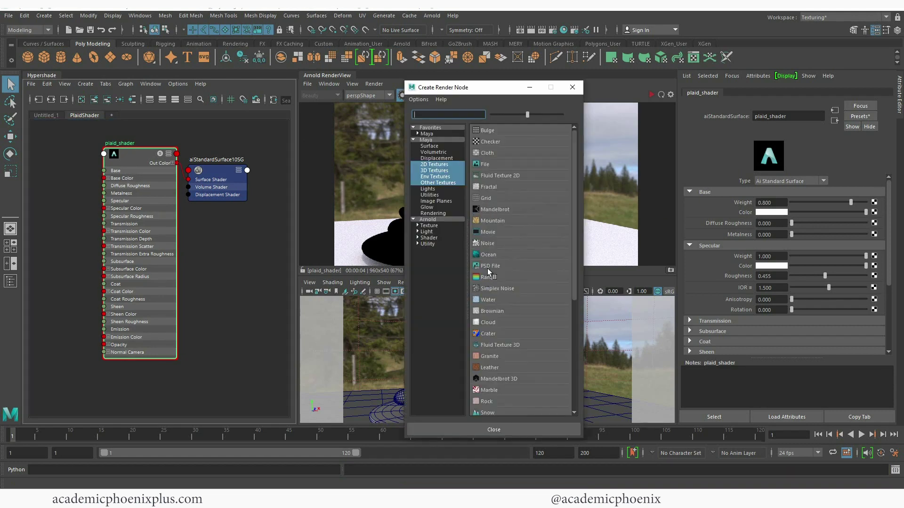
type("ram")
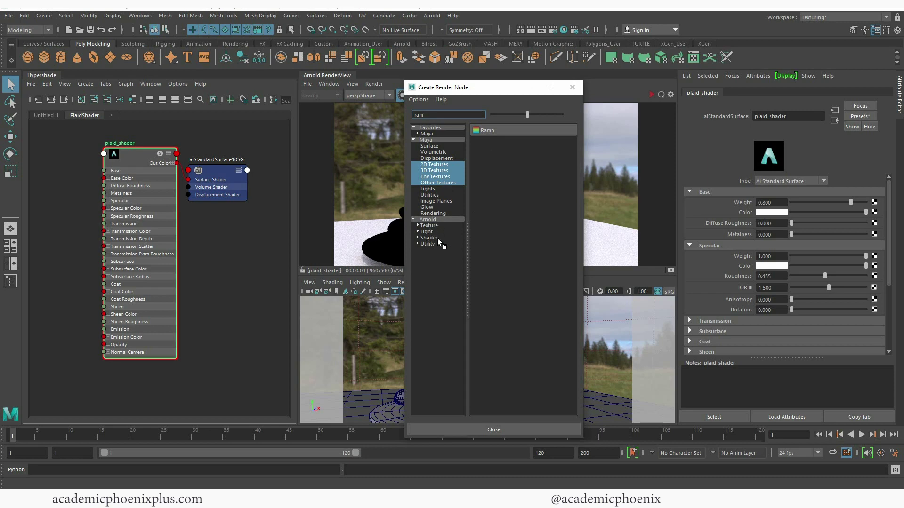
left_click(522, 131)
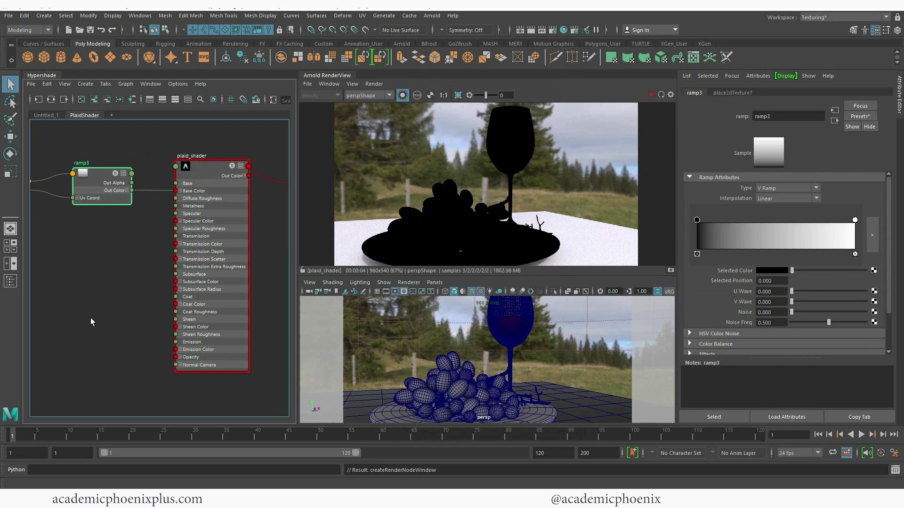
scroll(129, 250, "down", 2)
middle_click_drag(77, 231, 119, 234, "alt")
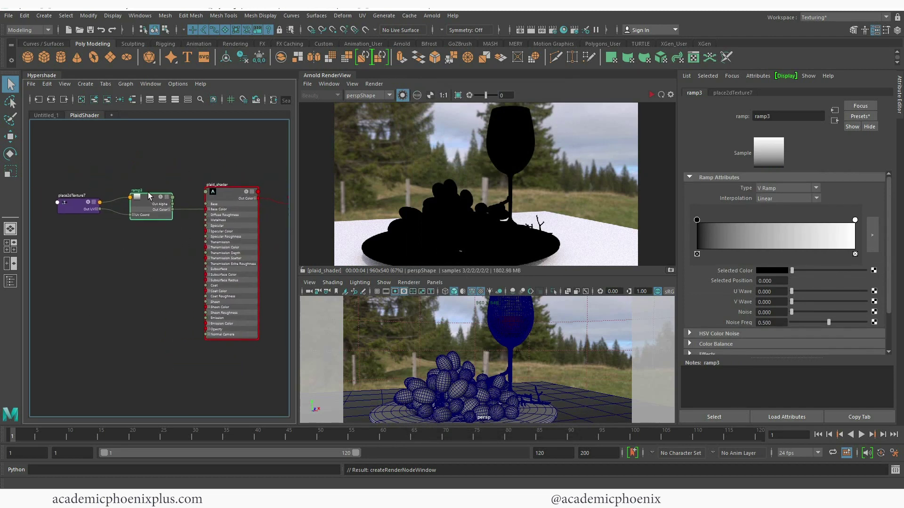
left_click(89, 209)
left_click(148, 213)
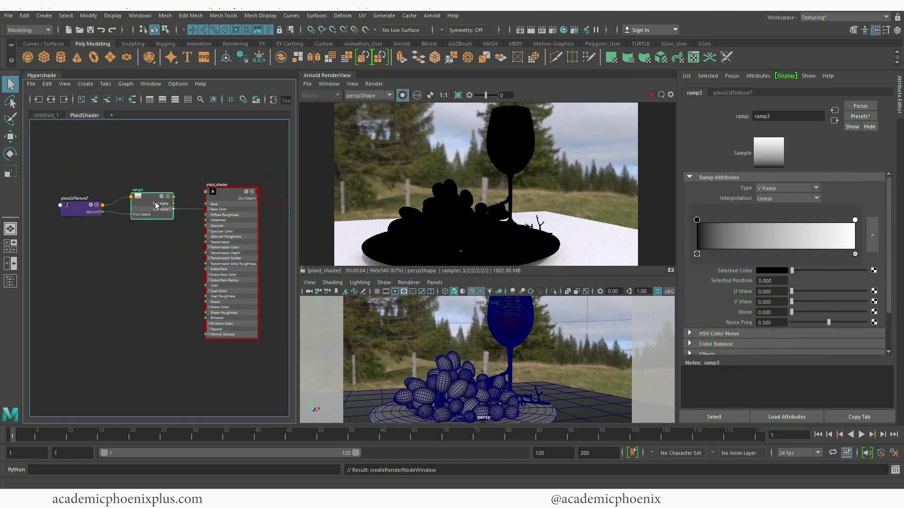
Set ramp3 interpolation to None with hard black and white bands split near 0.54
left_click_drag(696, 220, 718, 220)
left_click_drag(855, 220, 823, 220)
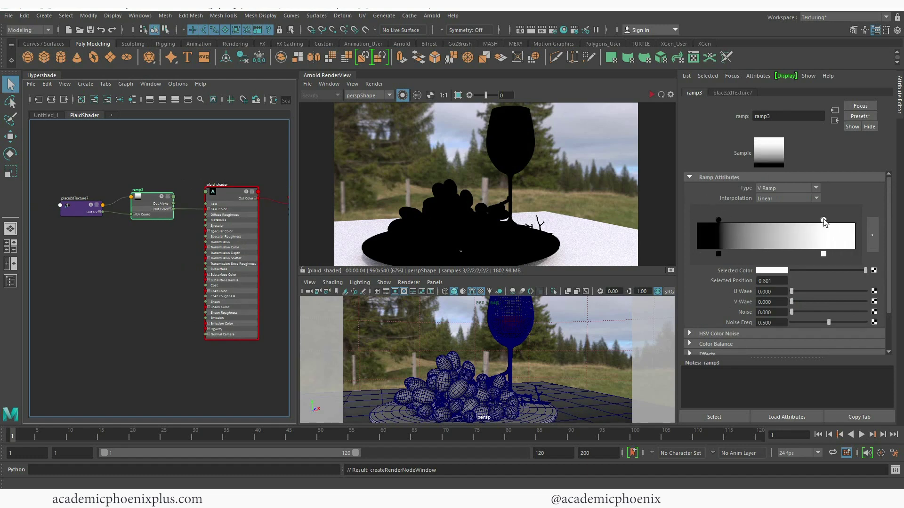
left_click(778, 200)
left_click(778, 209)
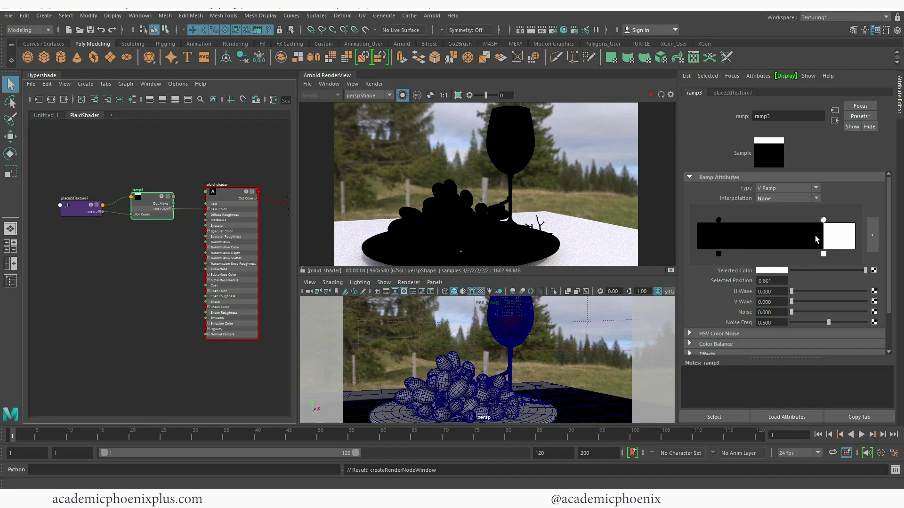
left_click_drag(824, 219, 781, 221)
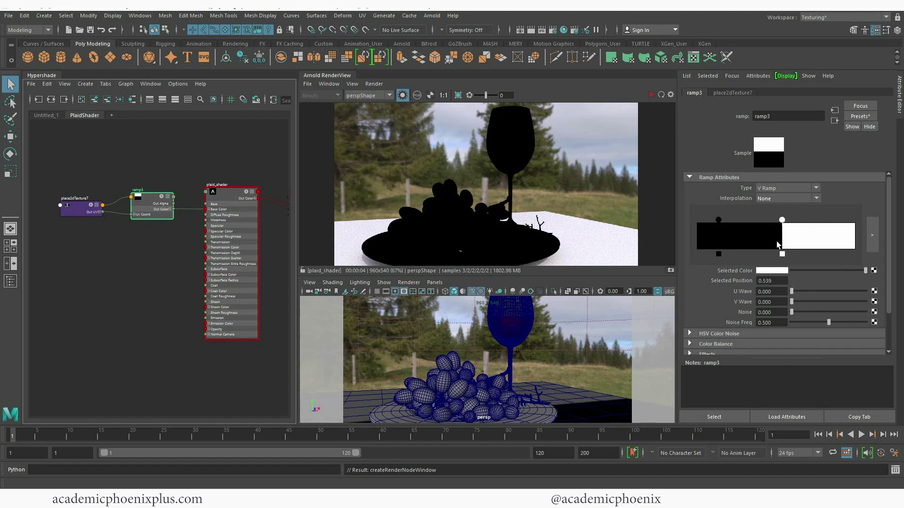
Place ramp3's white colour stop exactly at position 0.5
left_click_drag(781, 220, 778, 220)
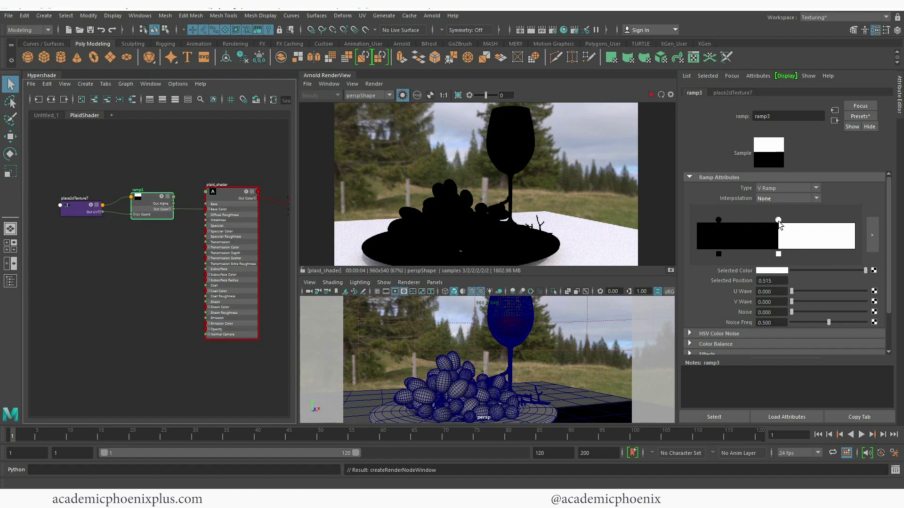
double_click(779, 281)
key("BackSpace")
type(".5")
key("Return")
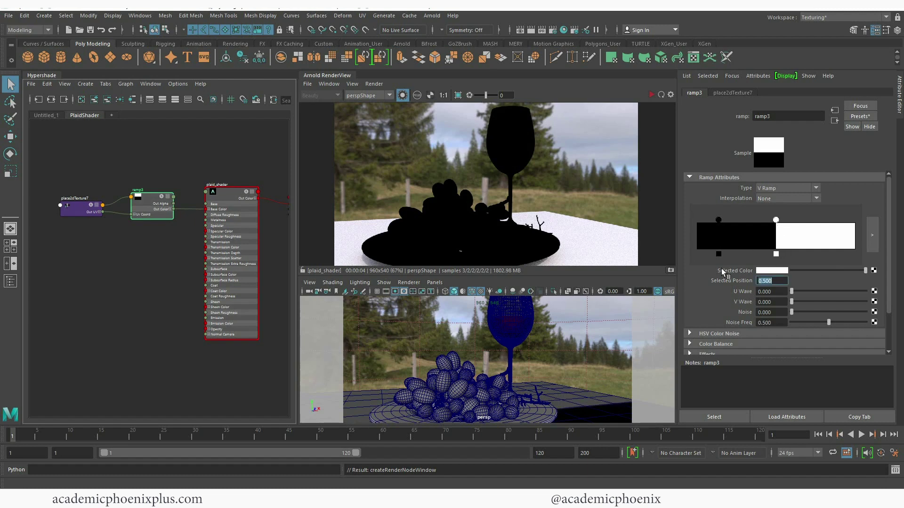
Recolour ramp3's bands dark navy blue and pale yellow, then select plaid_shader
left_click(776, 271)
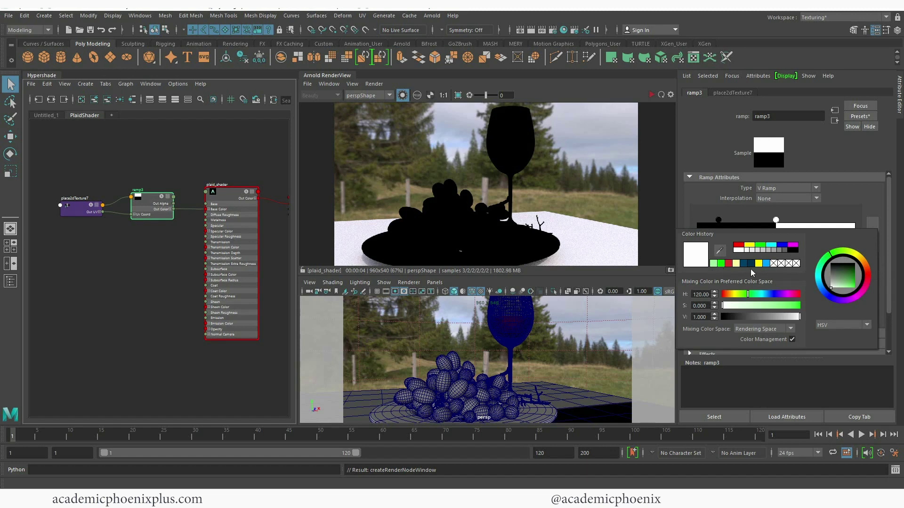
left_click(771, 281)
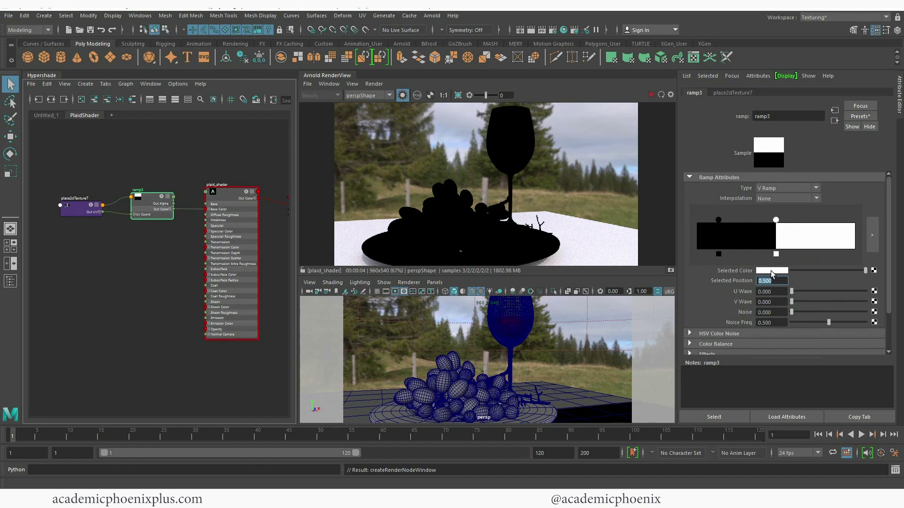
left_click(770, 271)
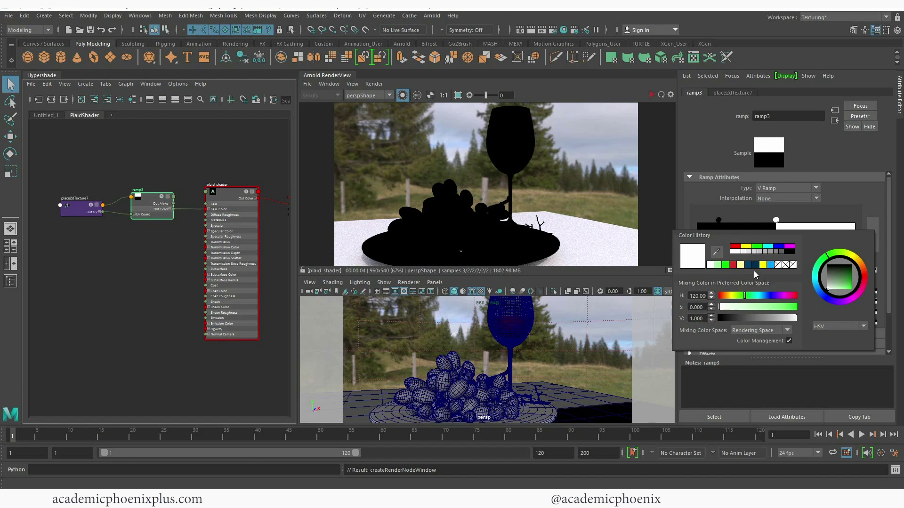
left_click(755, 265)
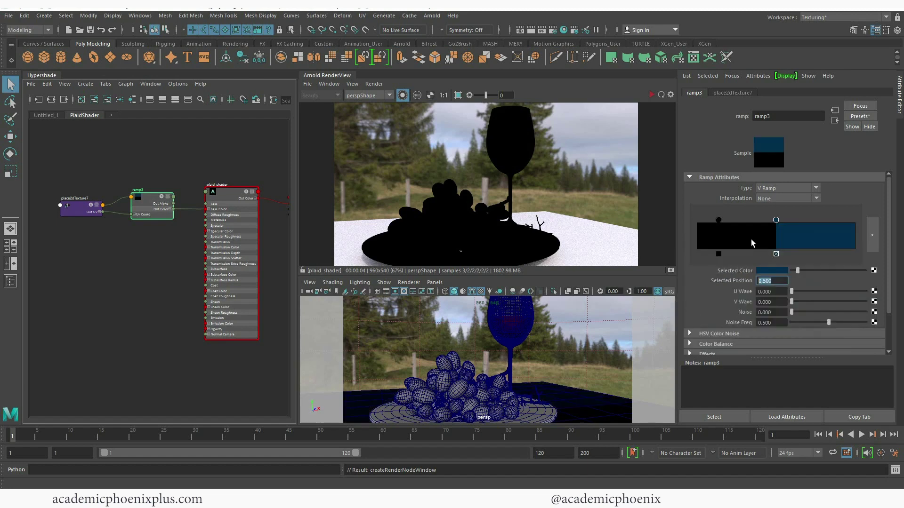
left_click(718, 220)
left_click(771, 271)
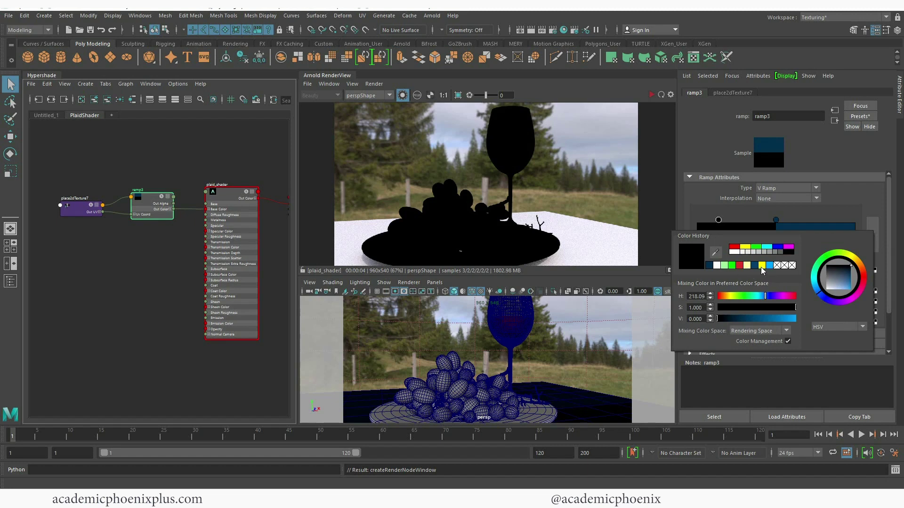
left_click(748, 266)
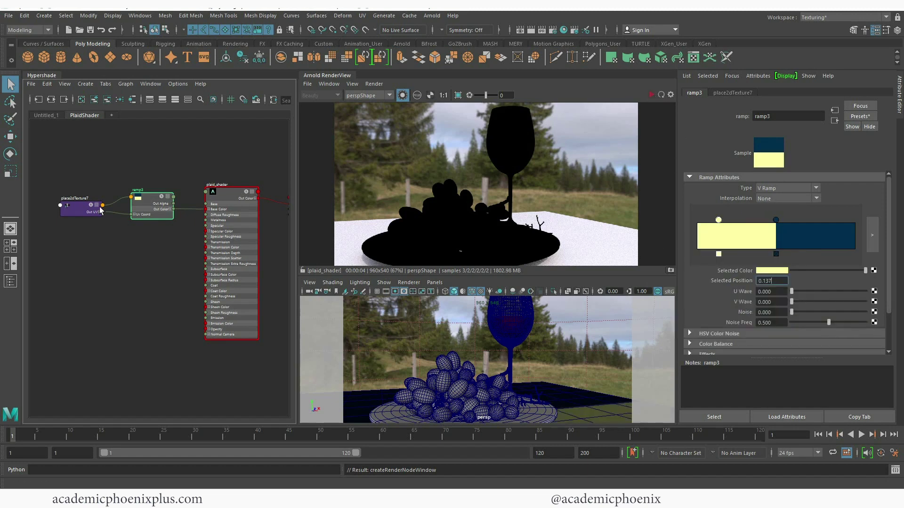
left_click(219, 193)
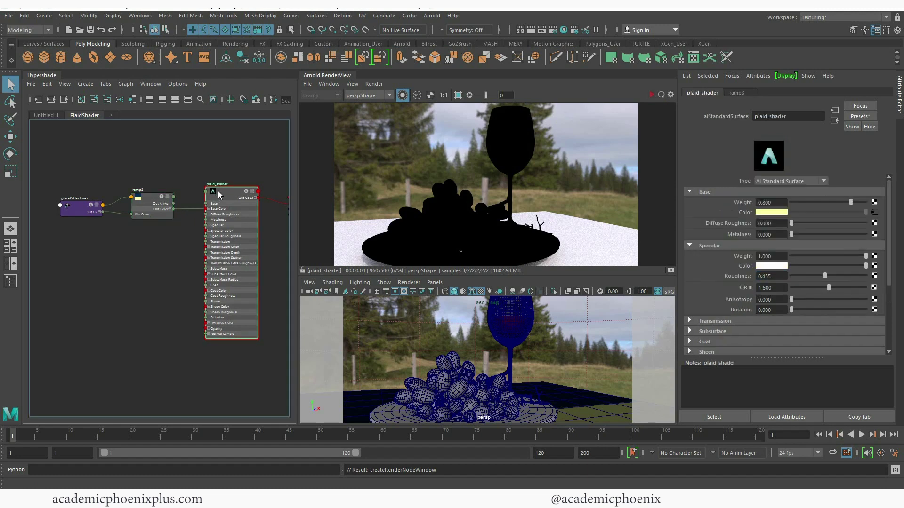
Preview the yellow-blue render, then rename the shader BlueYelloPlaid_shader and frame the graph
left_click(651, 95)
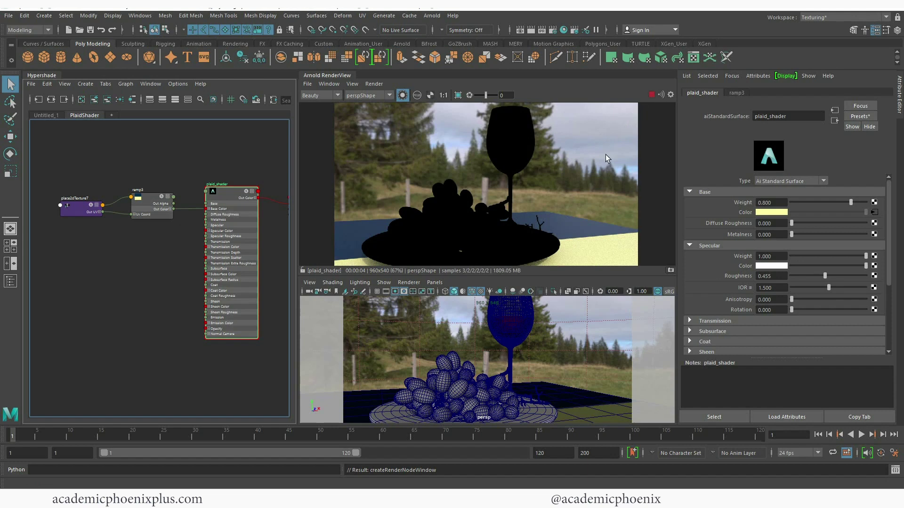
key("Escape")
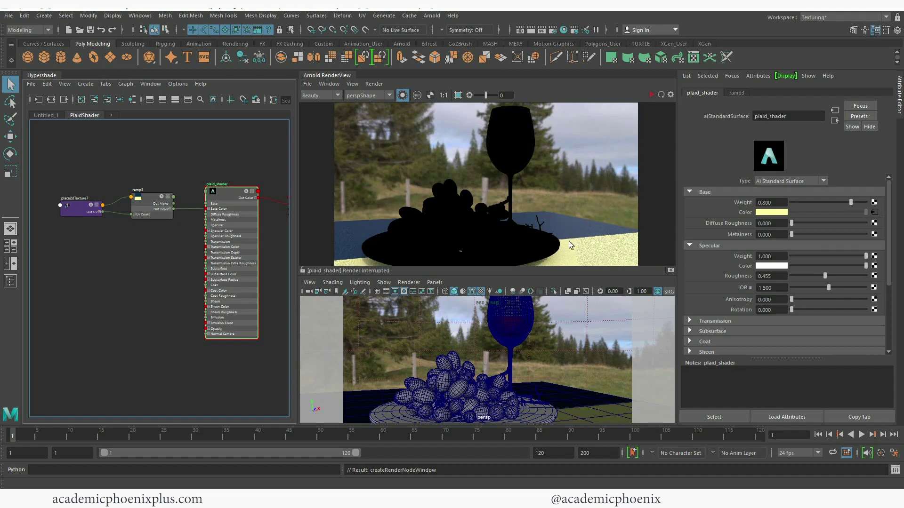
double_click(221, 184)
left_click(213, 184)
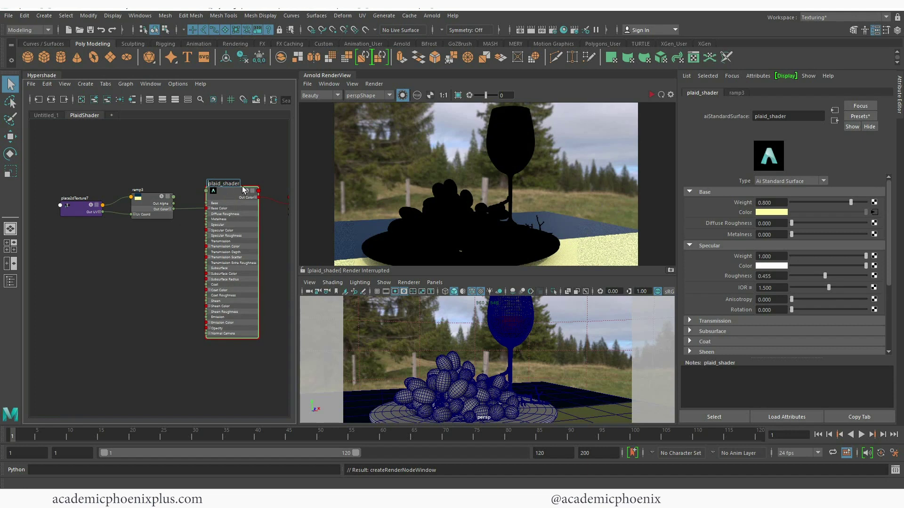
type("BLu")
key("BackSpace")
key("BackSpace")
key("Delete")
type("lueYelloP")
key("Return")
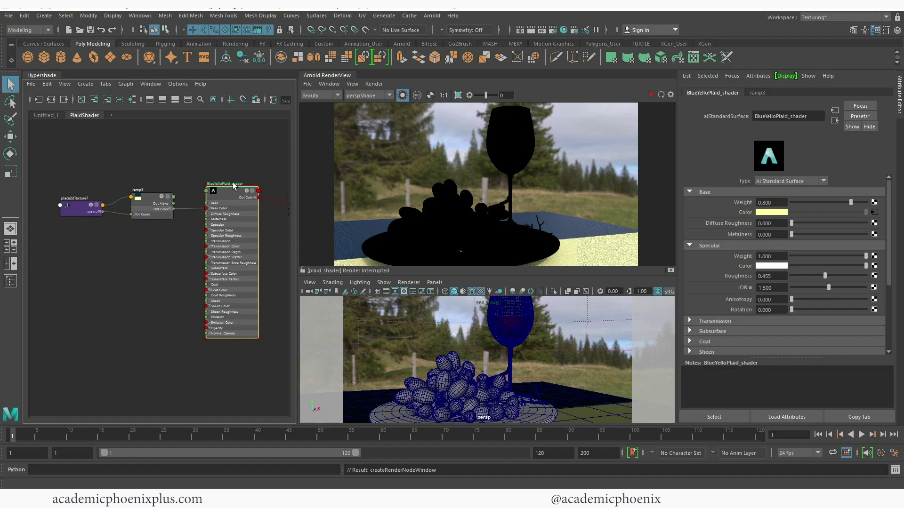
key("3")
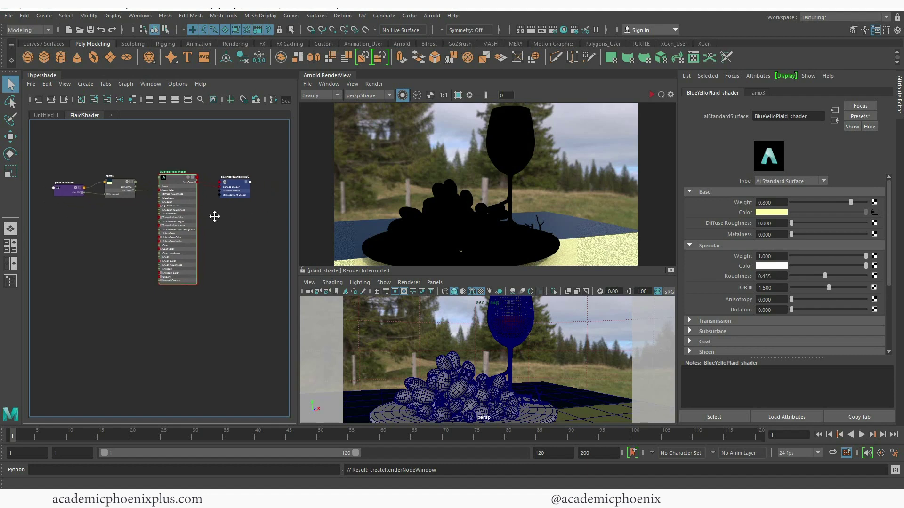
Create an aiMixShader and connect BlueYellowPlaid_shader into its Shader 1 input
left_click(233, 249)
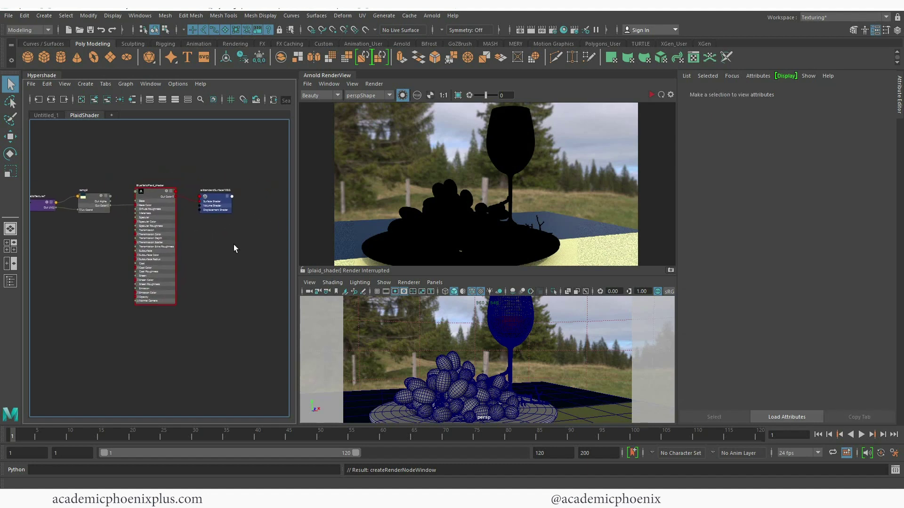
key("Tab")
type("aimi")
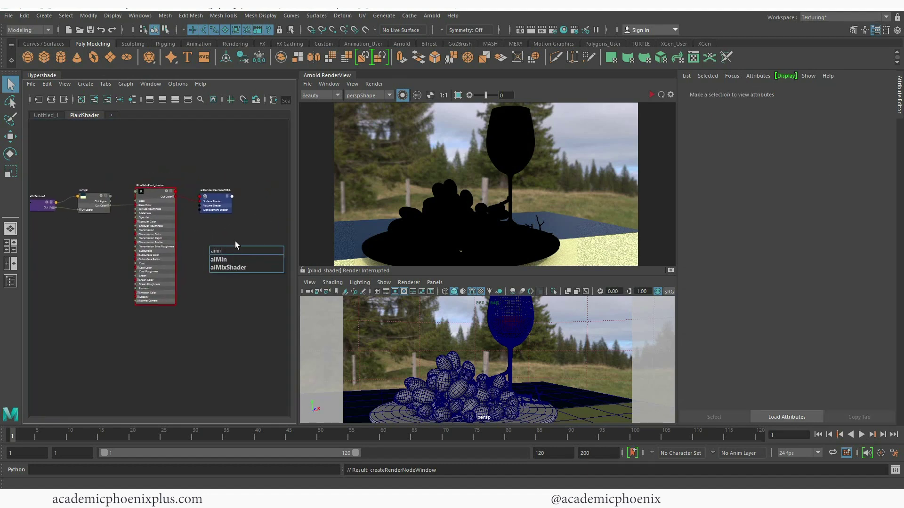
key("Return")
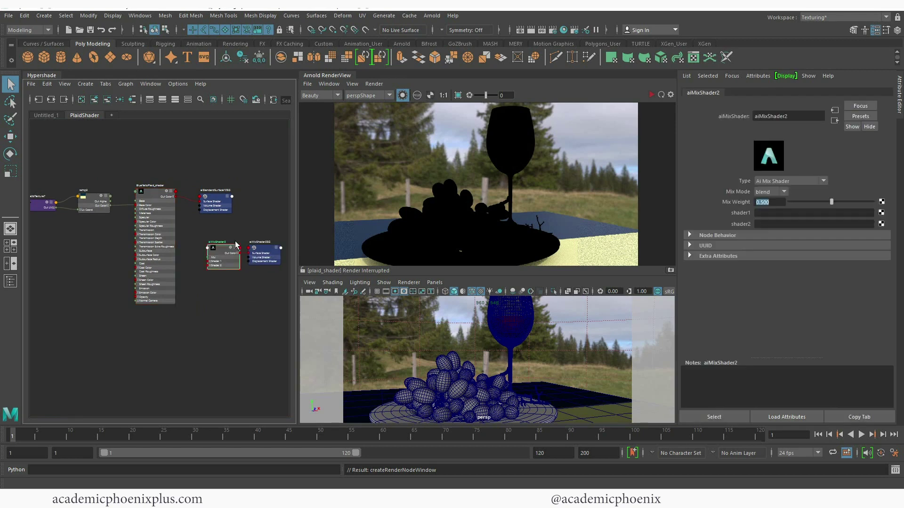
scroll(233, 260, "up", 3)
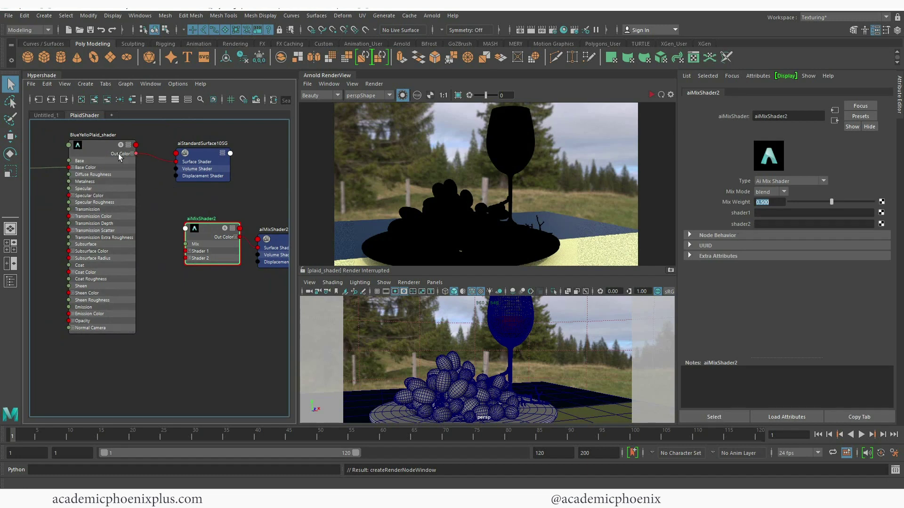
left_click(97, 148)
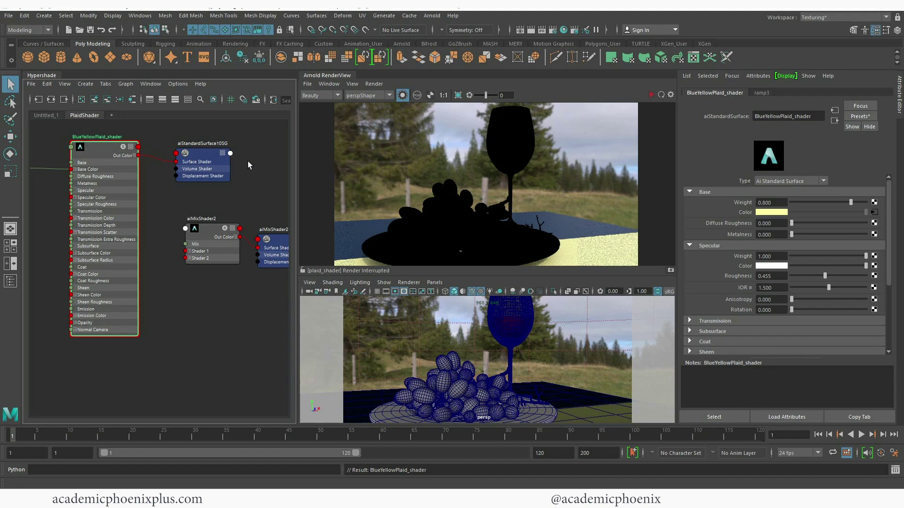
left_click_drag(138, 154, 188, 251)
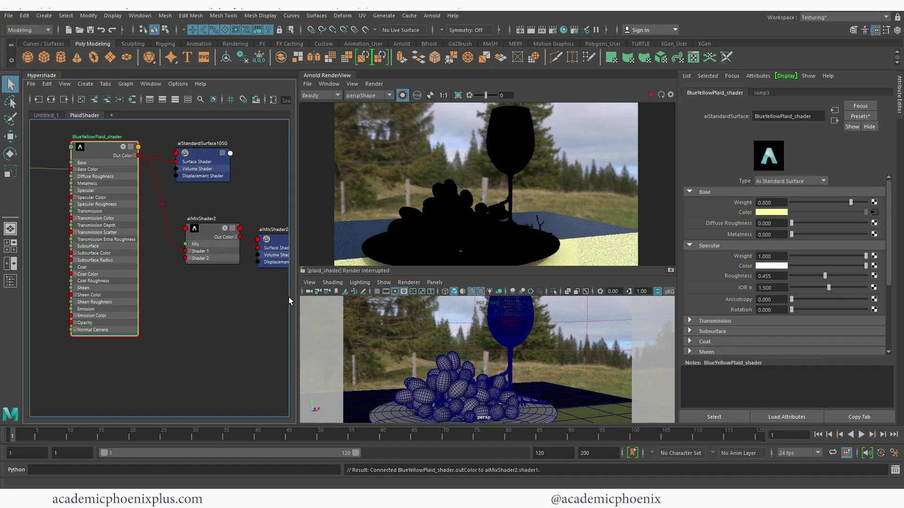
Assign the mix shader to the ground plane and rename it Plaid_aiMixShader
left_click(368, 399)
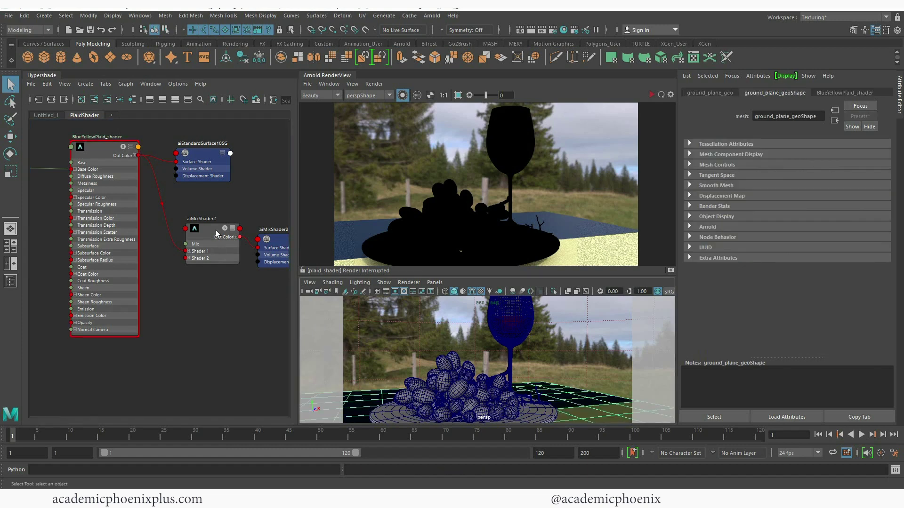
right_click_drag(378, 398, 475, 346)
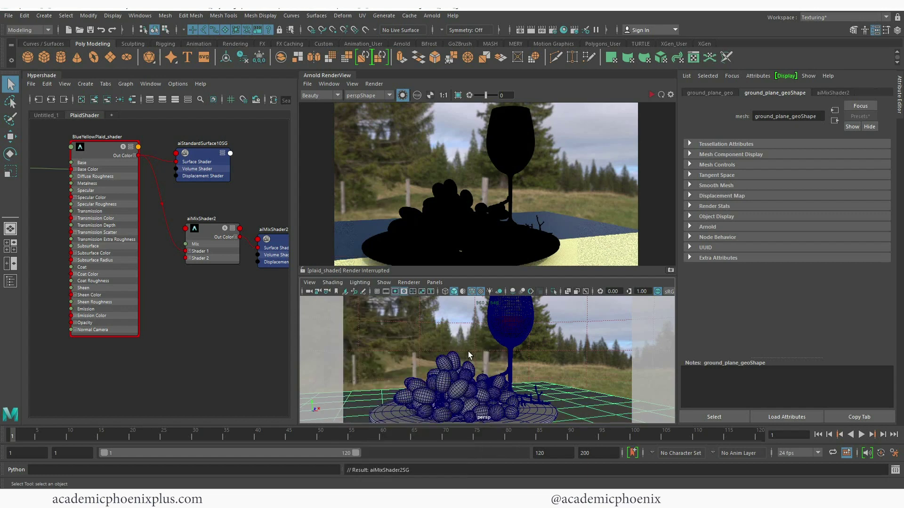
left_click(211, 225)
left_click_drag(212, 225, 209, 221)
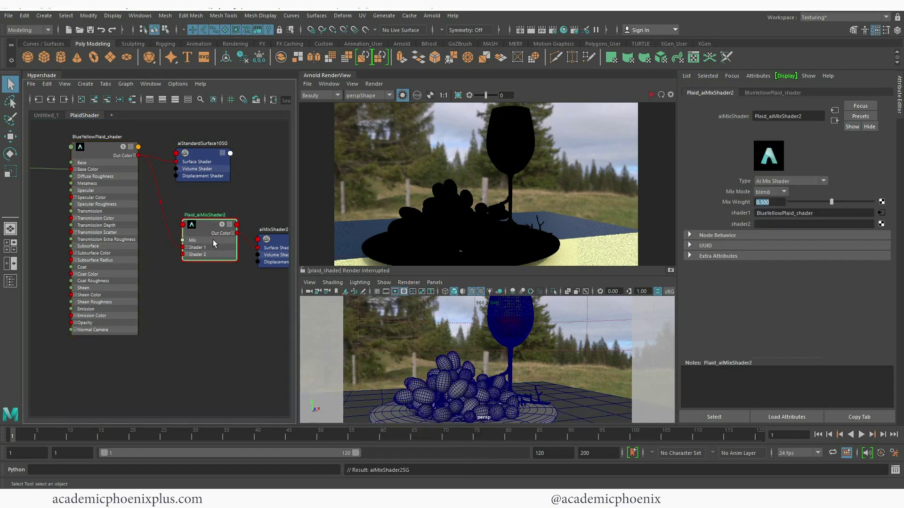
double_click(209, 214)
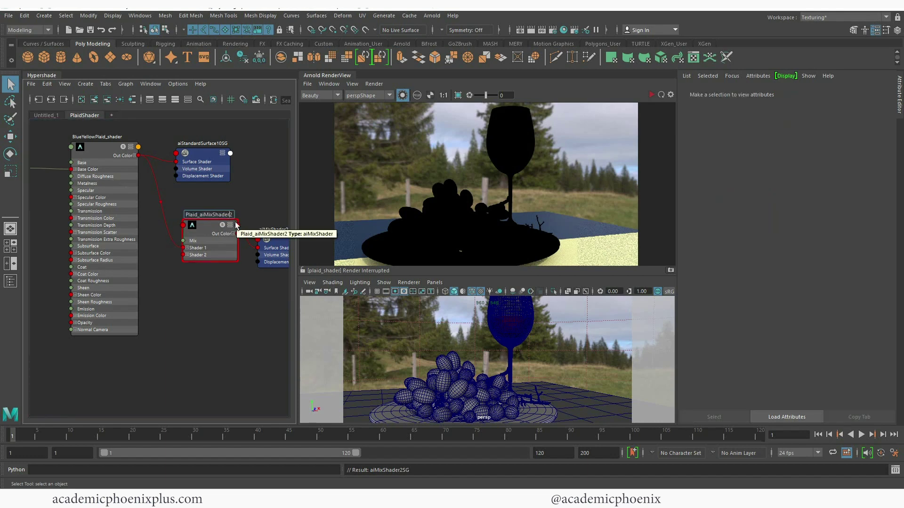
key("BackSpace")
key("Return")
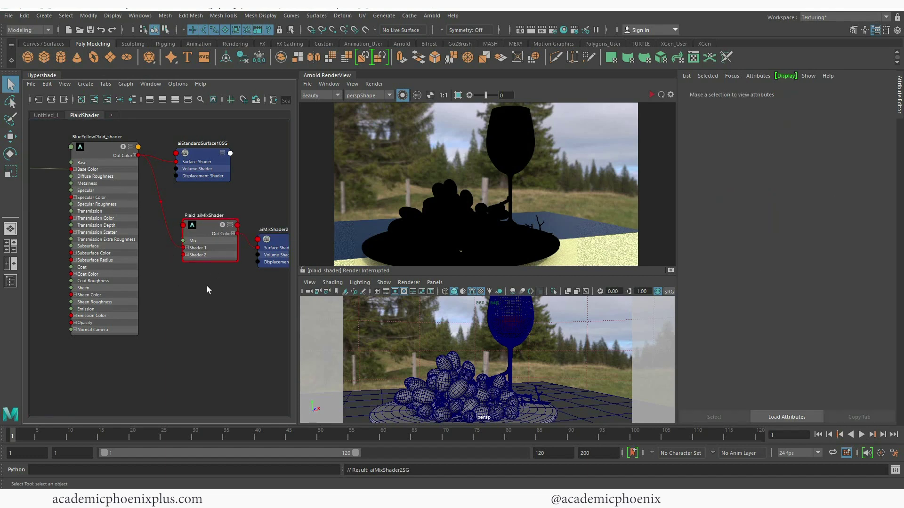
Duplicate the BlueYellowPlaid_shader network and place the copied shader, ramp4 and place2dTexture8 below it
scroll(206, 288, "down", 3)
scroll(192, 223, "up", 1)
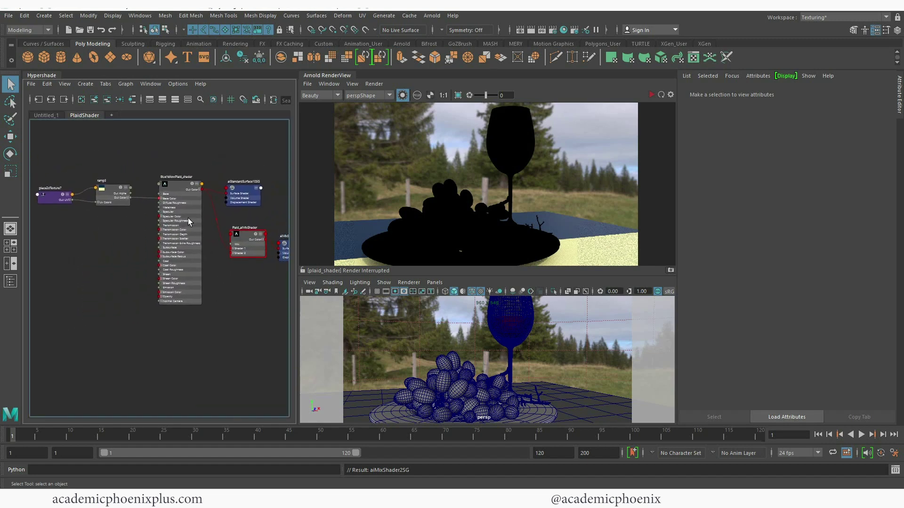
left_click(194, 176)
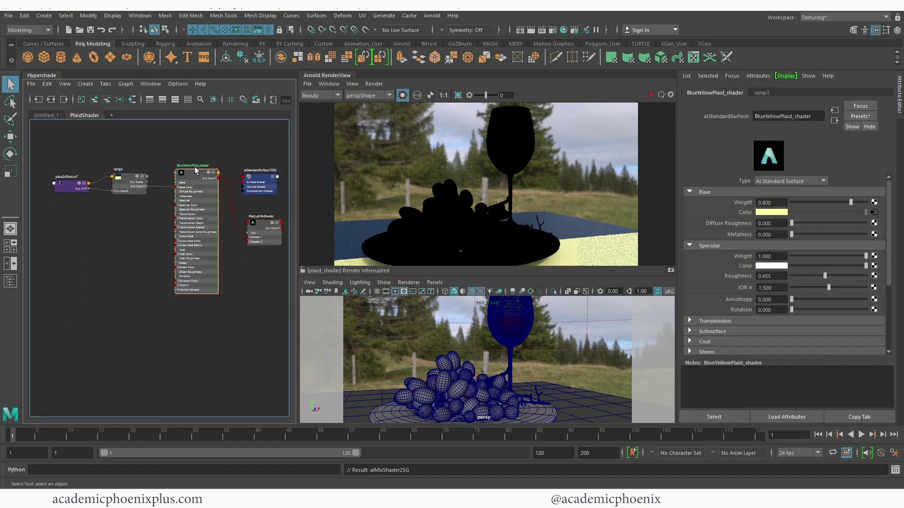
left_click(47, 84)
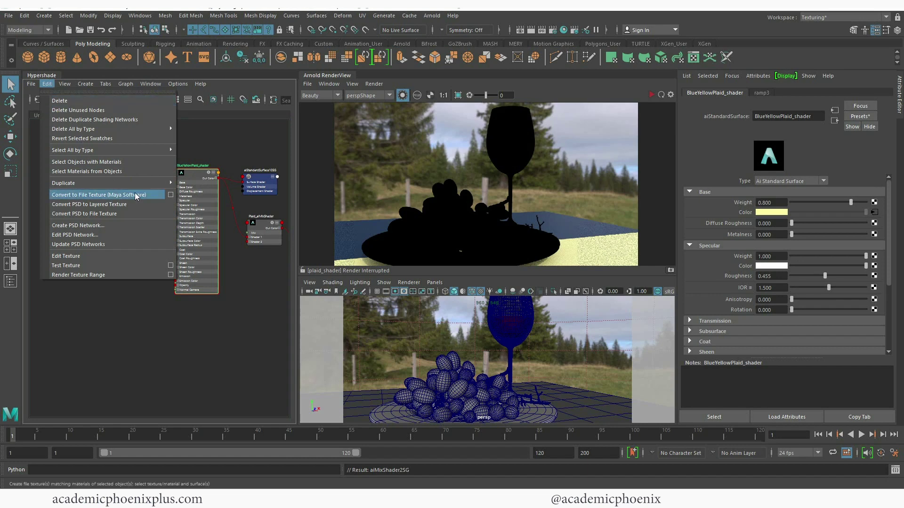
mouse_move(149, 184)
left_click(228, 184)
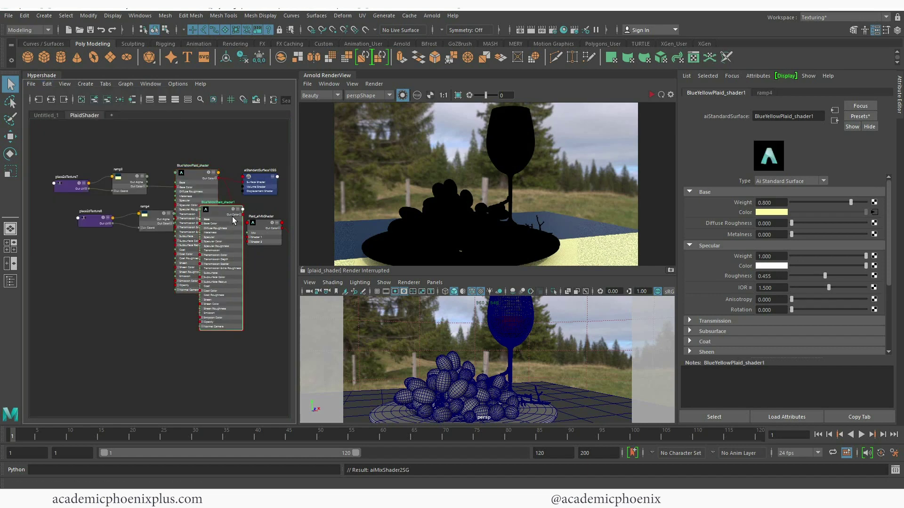
left_click_drag(233, 221, 210, 321)
left_click_drag(80, 208, 116, 324)
middle_click_drag(131, 269, 145, 253, "alt")
left_click(144, 252)
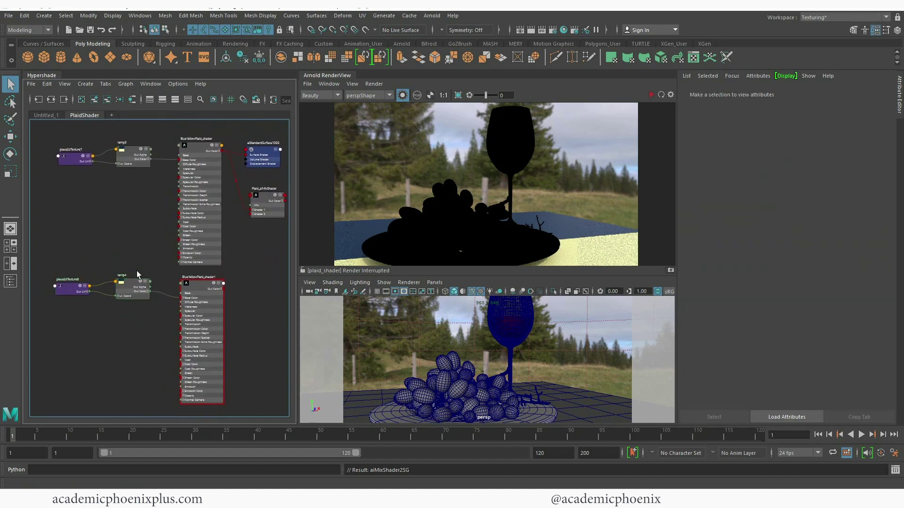
left_click_drag(196, 286, 190, 287)
Set ramp4's two colours to light green and red
left_click(144, 283)
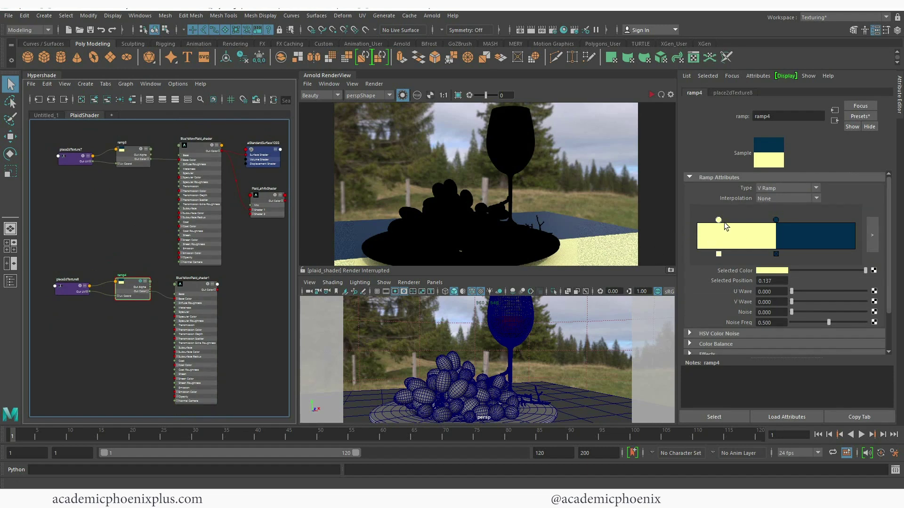
left_click(769, 271)
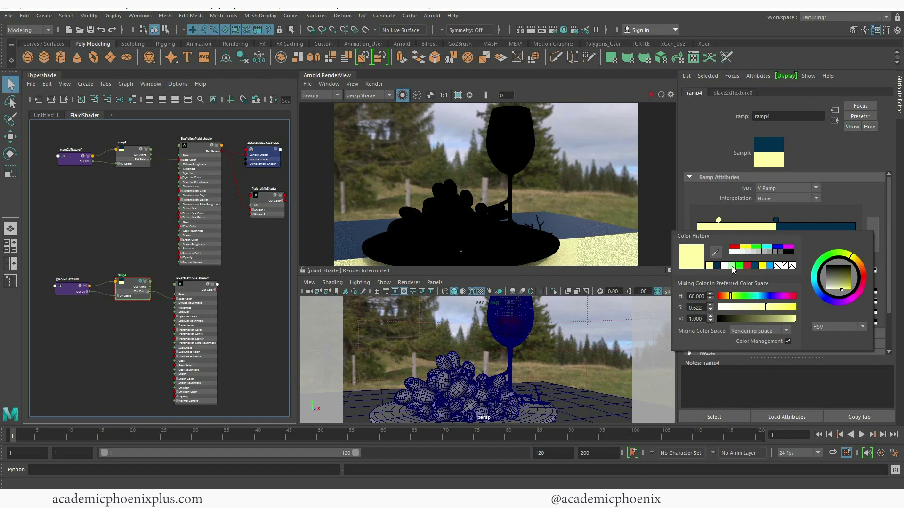
left_click(733, 266)
left_click(769, 271)
left_click(742, 266)
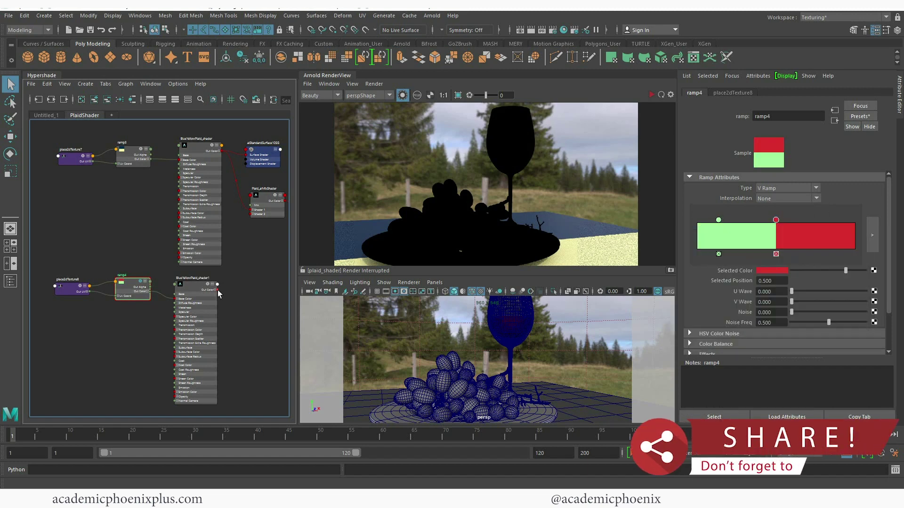
Connect BlueYellowPlaid_shader1 into Plaid_aiMixShader's Shader 2 and re-render the scene
left_click_drag(218, 290, 249, 213)
left_click(273, 213)
key("f")
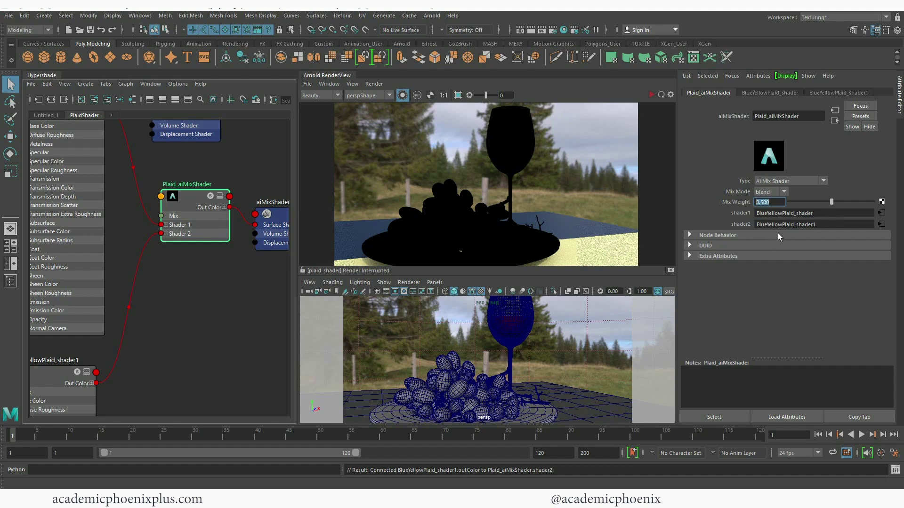
left_click(652, 94)
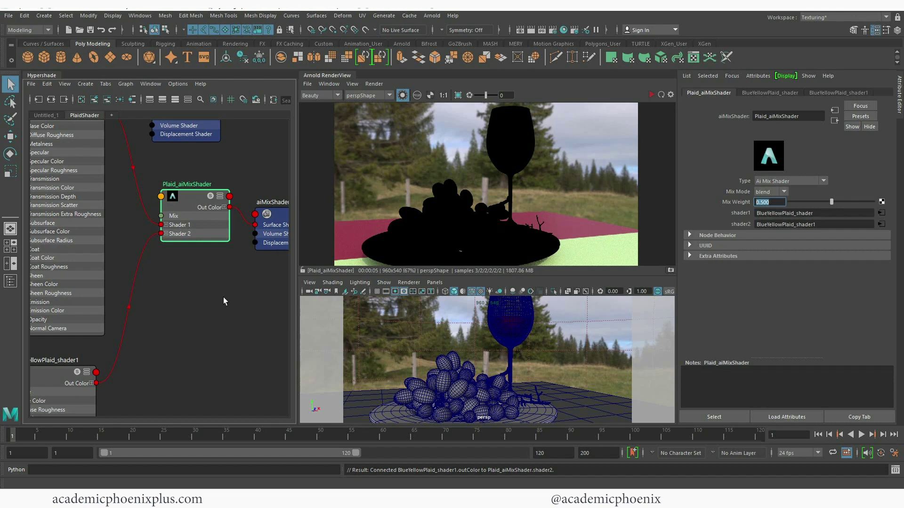
Rename the copied shader RedGreenPlaid_shader1
scroll(220, 300, "down", 6)
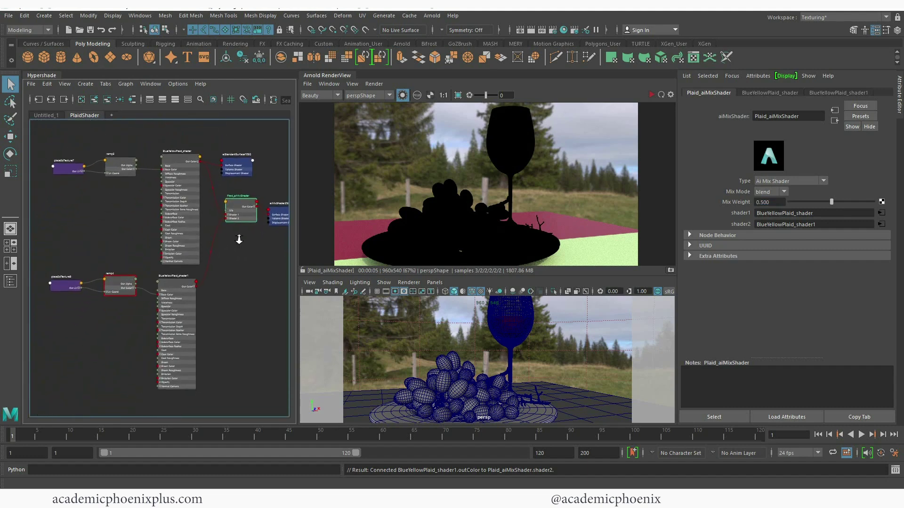
scroll(238, 240, "up", 5)
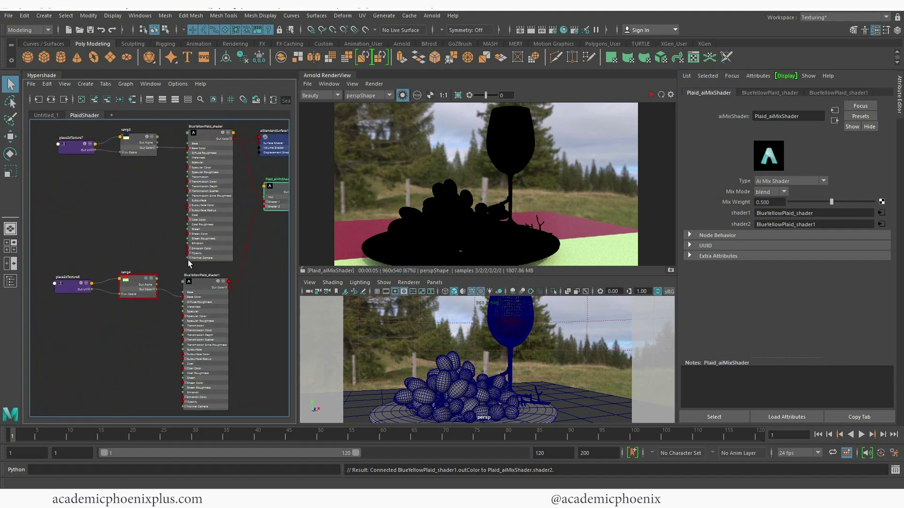
scroll(190, 241, "up", 5)
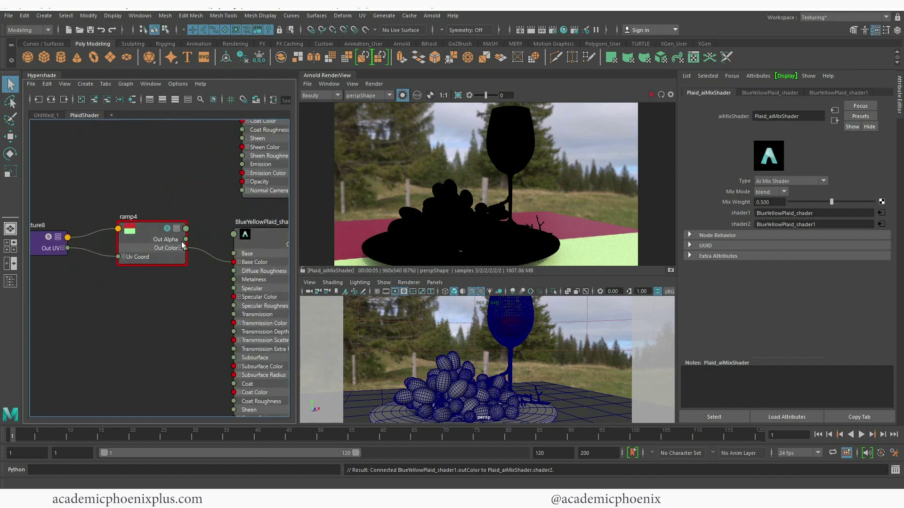
middle_click_drag(190, 241, 93, 235, "alt")
left_click(191, 207)
double_click(209, 208)
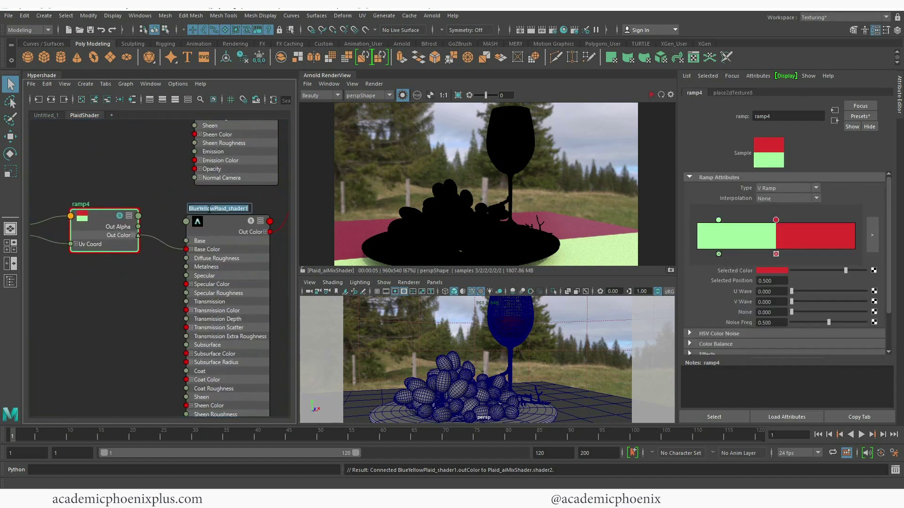
left_click_drag(214, 209, 176, 209)
type("RedGreen")
key("Return")
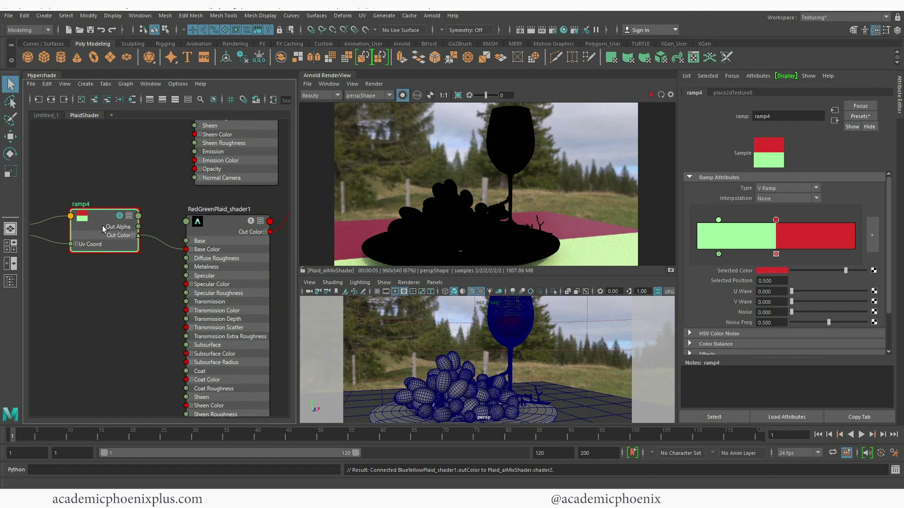
Set place2dTexture8 Repeat UV to 10 by 10 and preview the stripes live
middle_click_drag(111, 235, 169, 201, "alt")
scroll(141, 207, "down", 2)
left_click(67, 207)
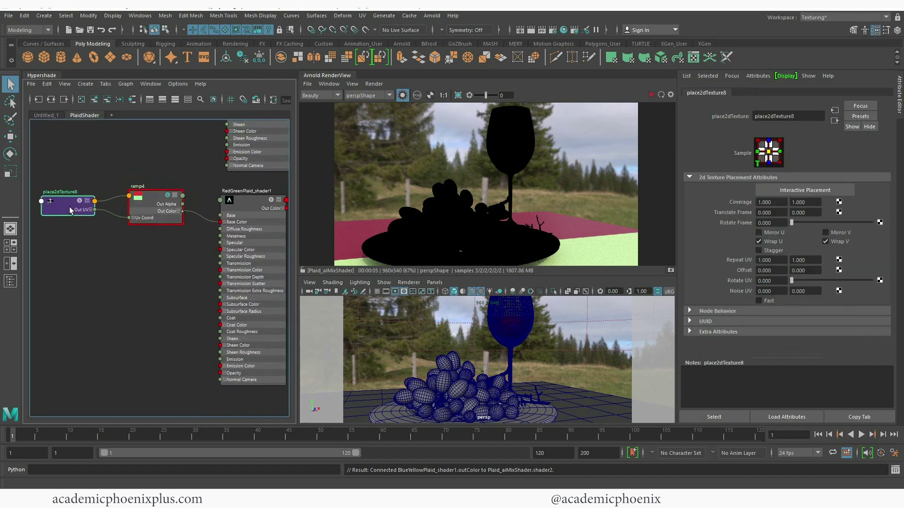
left_click_drag(68, 207, 70, 207)
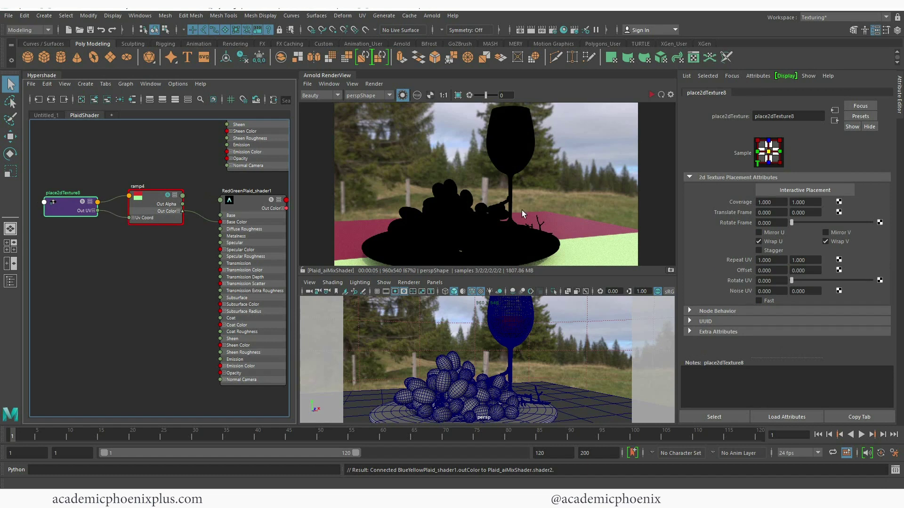
left_click(754, 259)
type("10")
key("Tab")
type("10")
key("Tab")
left_click(151, 196)
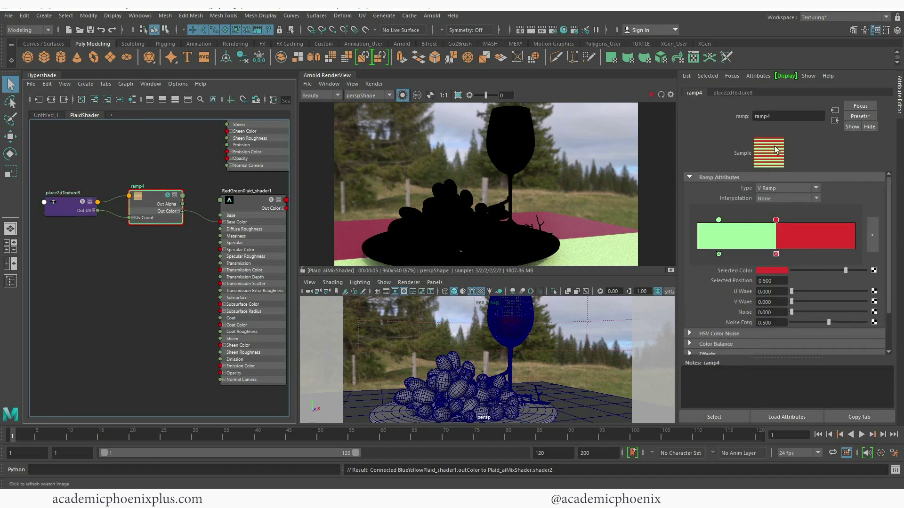
left_click(651, 95)
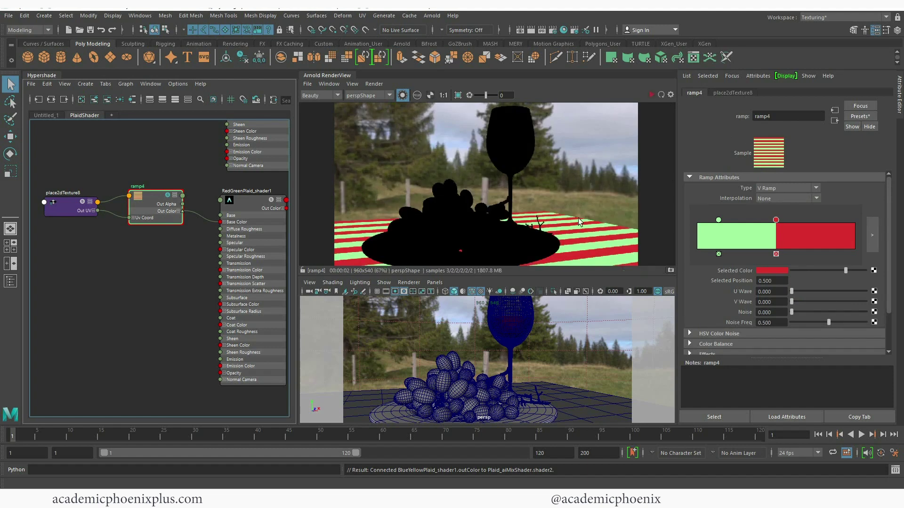
Rotate place2dTexture8 by 90 degrees, re-render the preview, then stop it
left_click(76, 212)
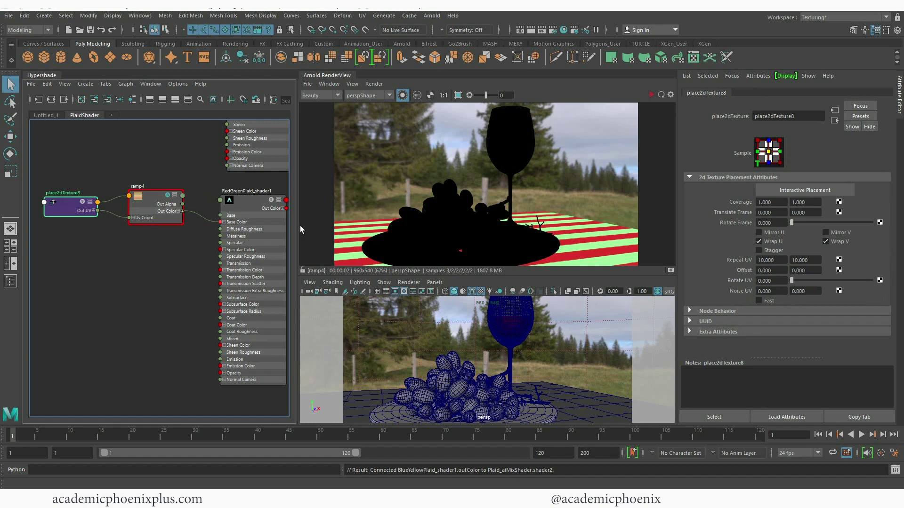
left_click(774, 281)
type("90")
key("Return")
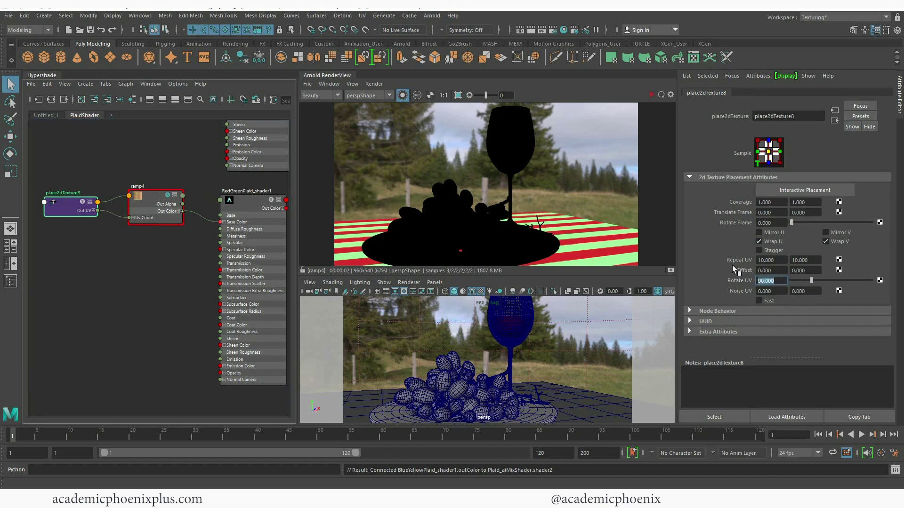
left_click(651, 96)
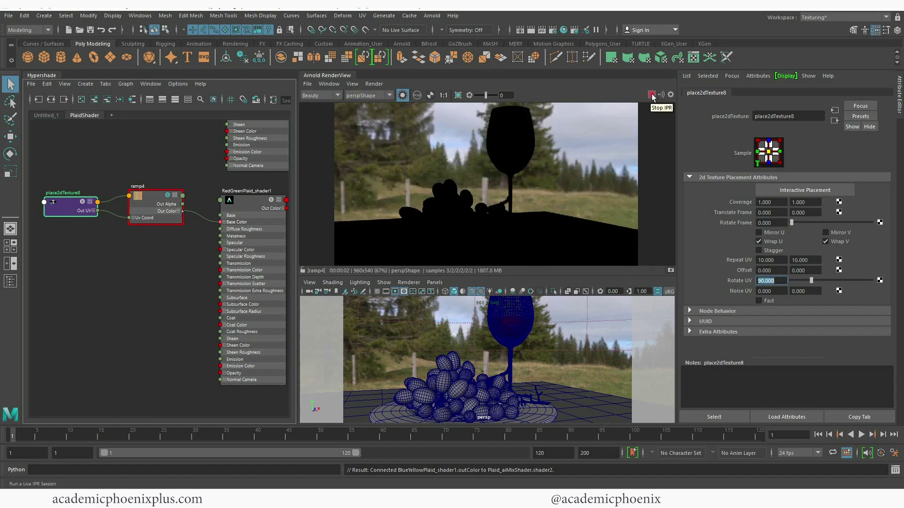
left_click(652, 96)
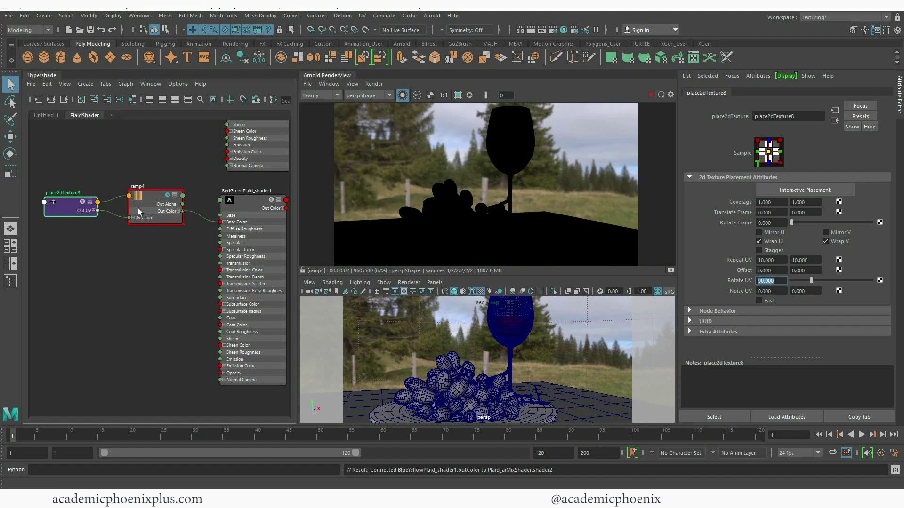
Preview RedGreenPlaid_shader1 alone in the live render, then stop it
scroll(52, 177, "down", 5)
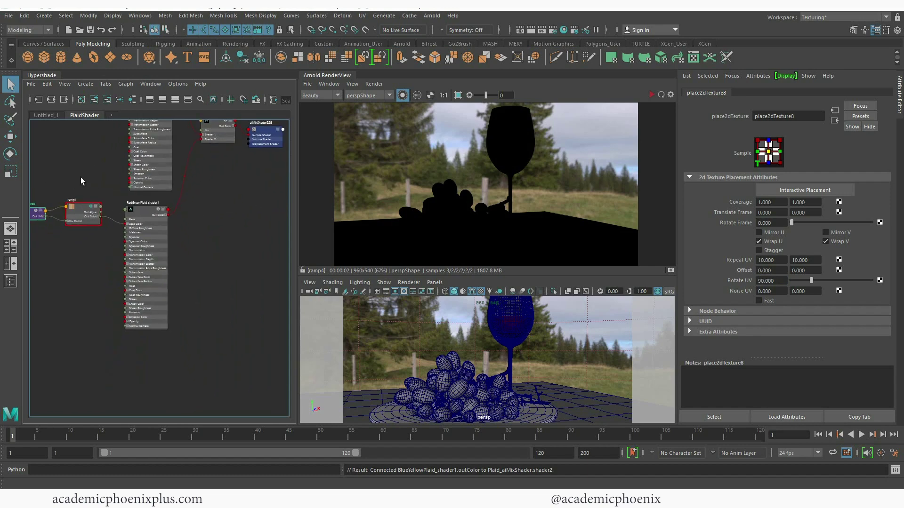
scroll(121, 234, "up", 3)
left_click(247, 179)
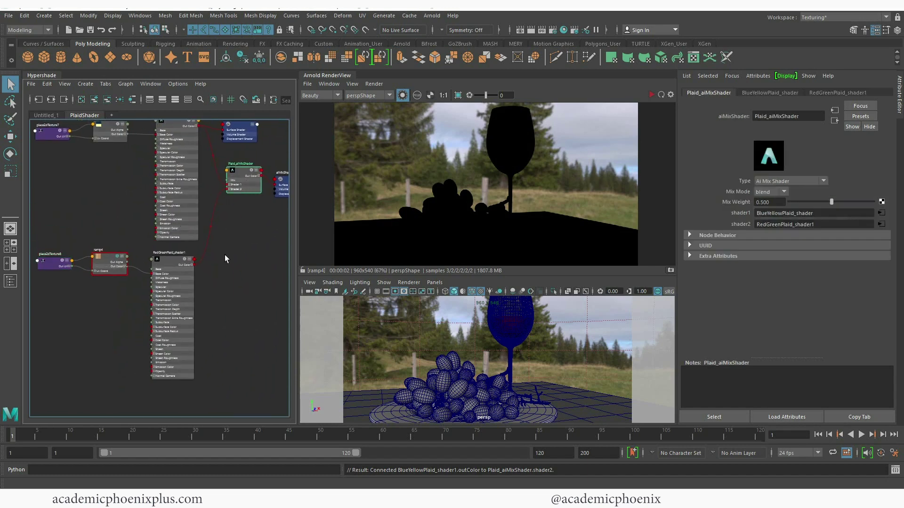
key("ctrl+z")
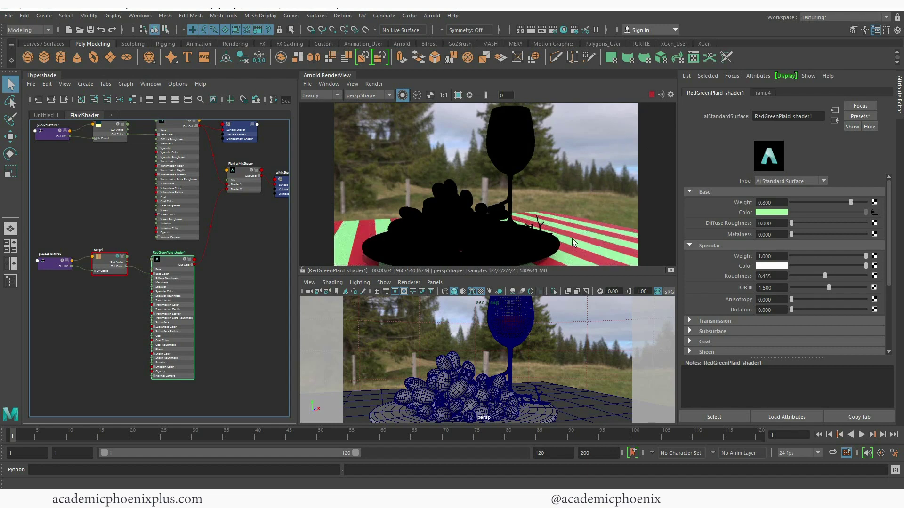
left_click(652, 94)
Give place2dTexture7 a 10 × 10 repeat and render BlueYellowPlaid_shader live
left_click(111, 137)
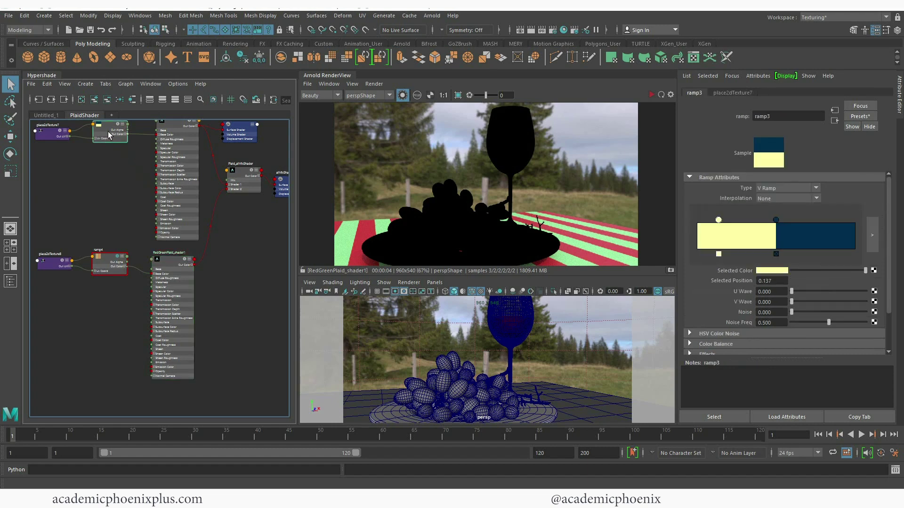
left_click_drag(108, 133, 111, 145)
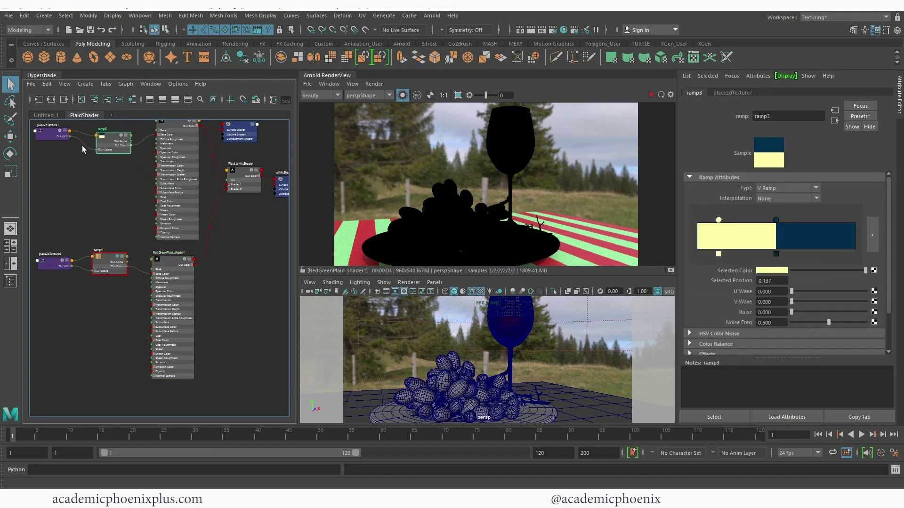
left_click_drag(56, 137, 55, 141)
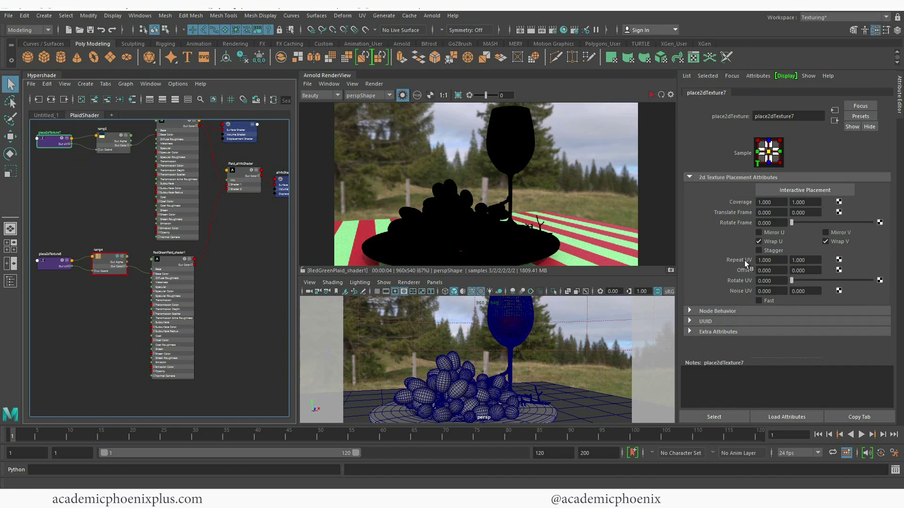
left_click(765, 260)
left_click(186, 174)
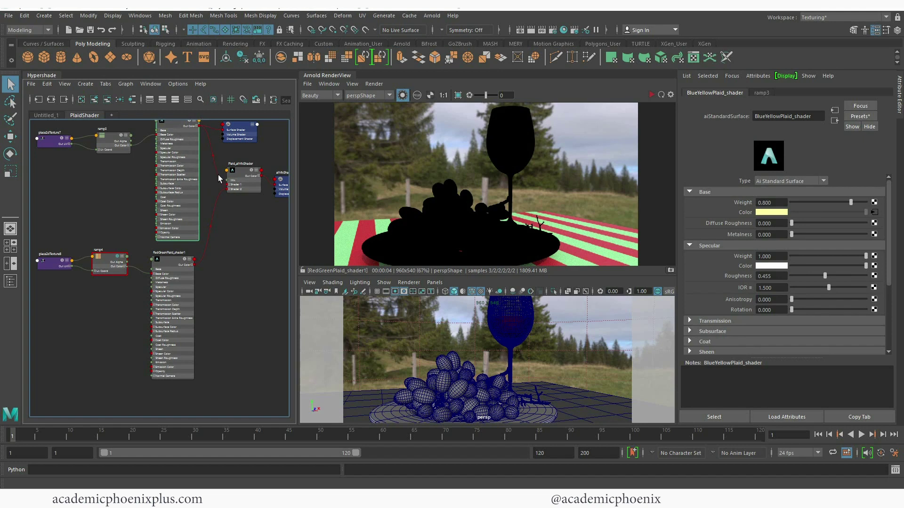
middle_click_drag(216, 191, 212, 213, "alt")
left_click(663, 96)
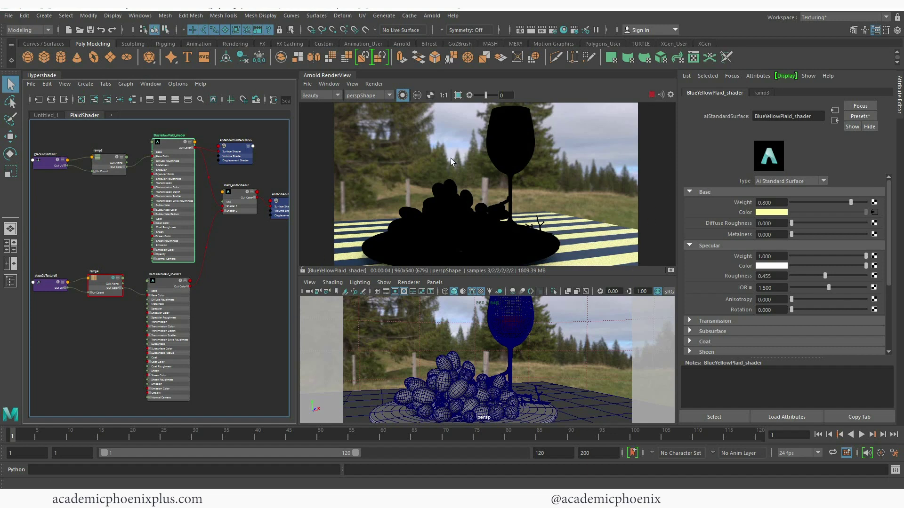
Render Plaid_aiMixShader, try Add mix mode, then return to Blend at 0.5 weight
left_click(241, 202)
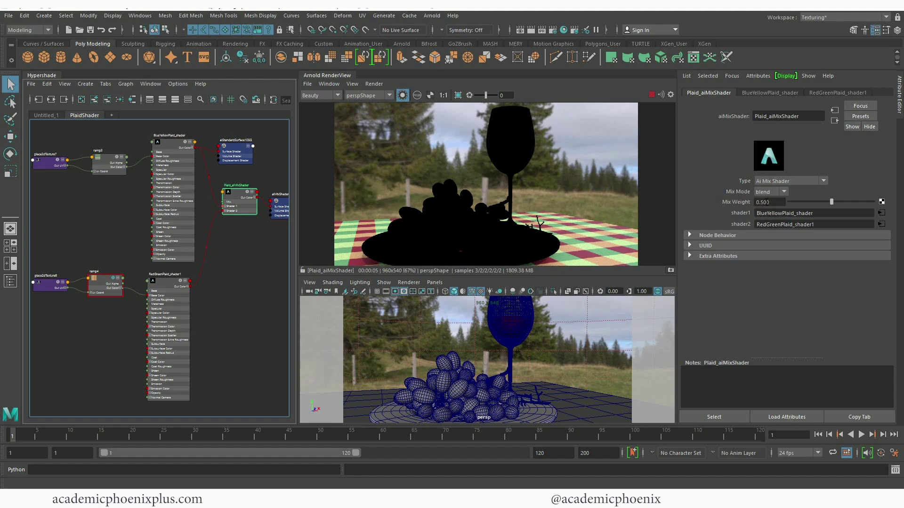
left_click(779, 193)
left_click(770, 210)
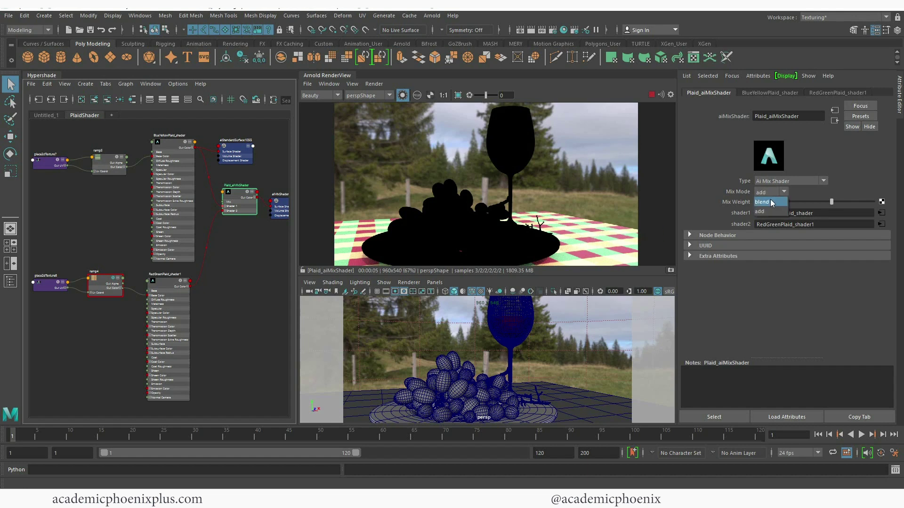
left_click(770, 202)
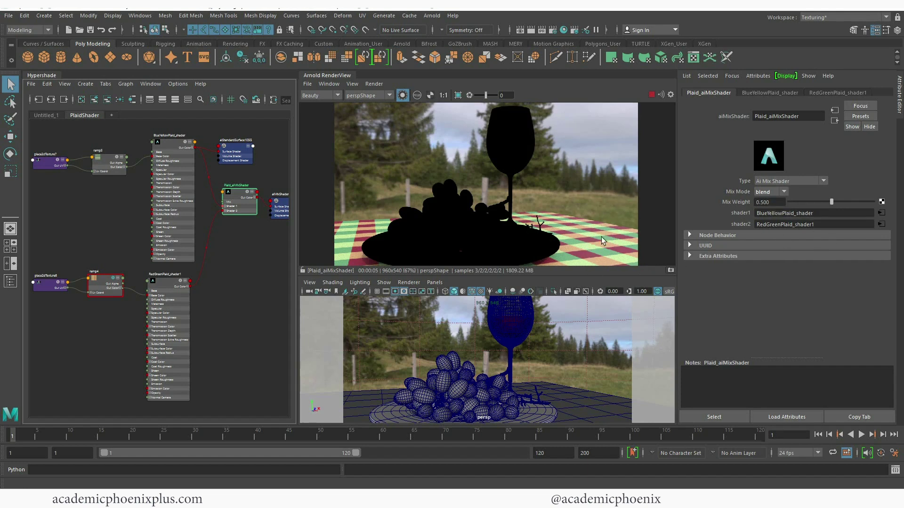
Turn off Isolate Selected so Arnold renders grapes, glass and plate on the plaid tablecloth
left_click(402, 95)
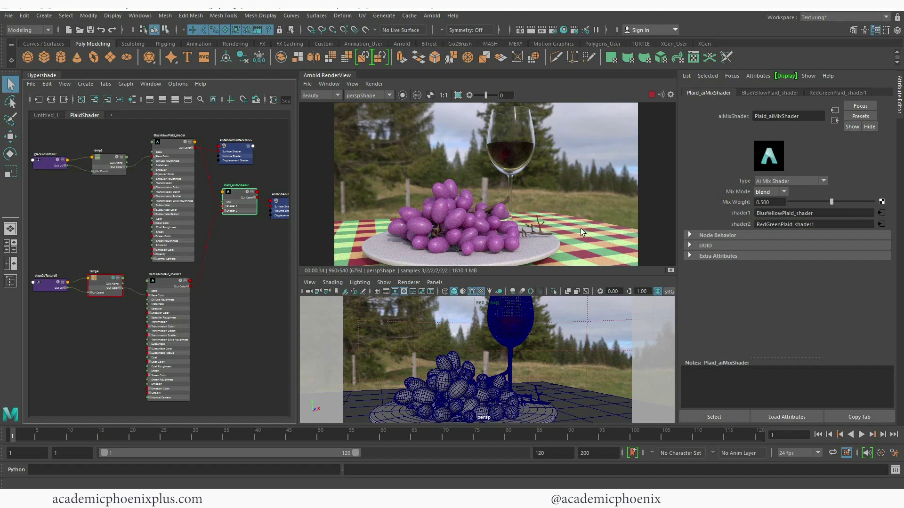
Add a Cloth texture to the blue-yellow plaid shader's bump via Create Render Node
left_click(182, 221)
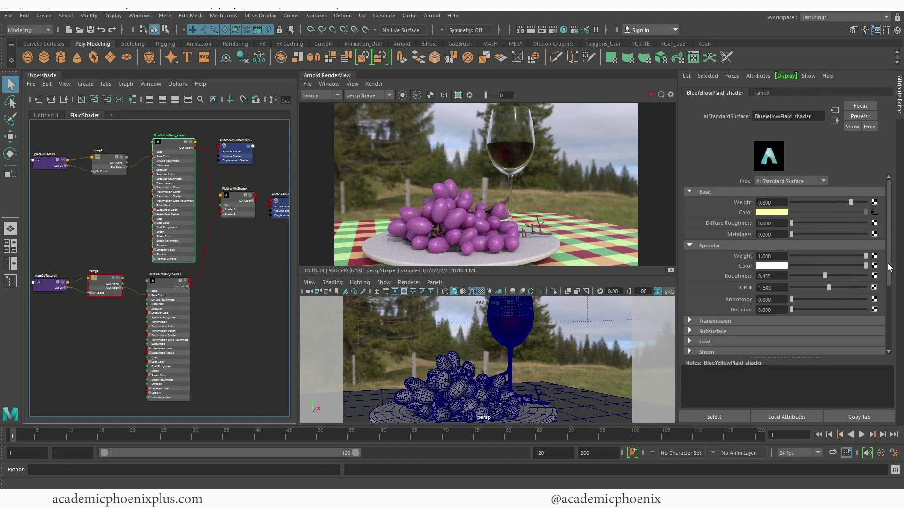
scroll(880, 309, "down", 3)
scroll(880, 311, "down", 2)
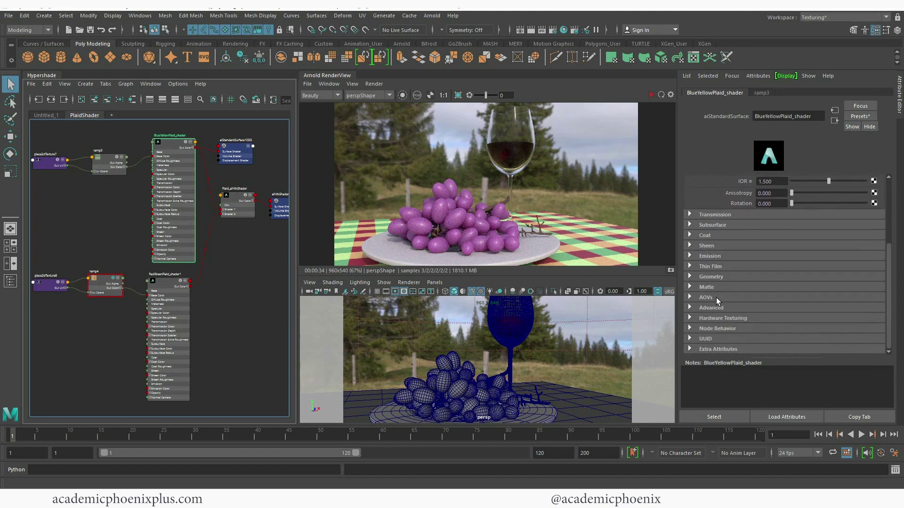
left_click(719, 278)
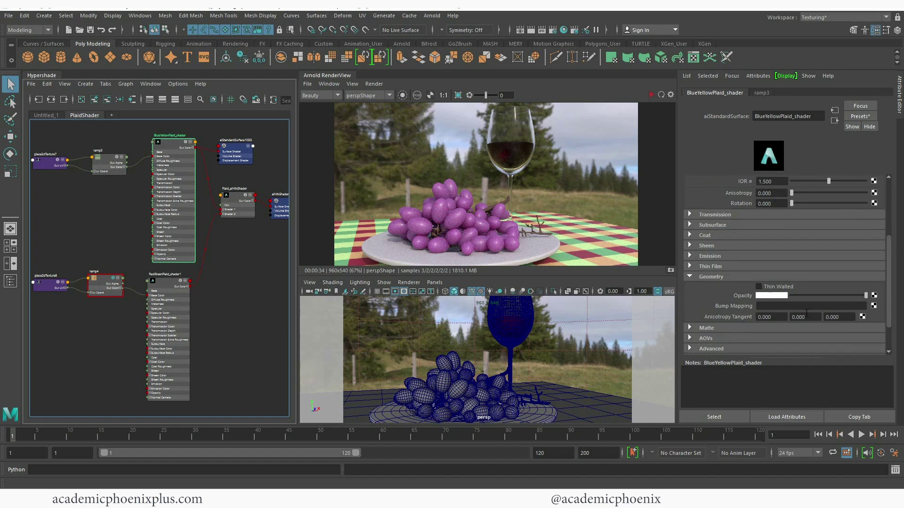
left_click(873, 307)
left_click_drag(829, 80, 520, 81)
type("ram")
left_click_drag(546, 109, 501, 106)
type("clo")
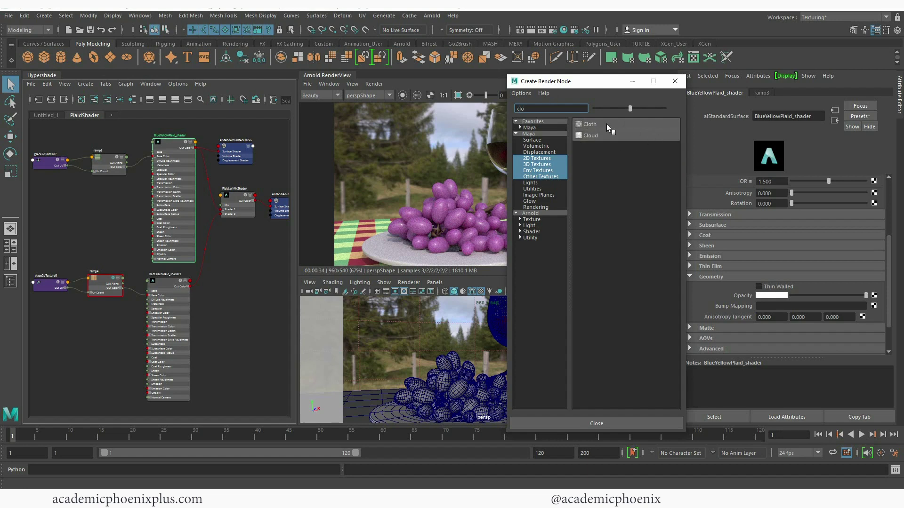
left_click(606, 123)
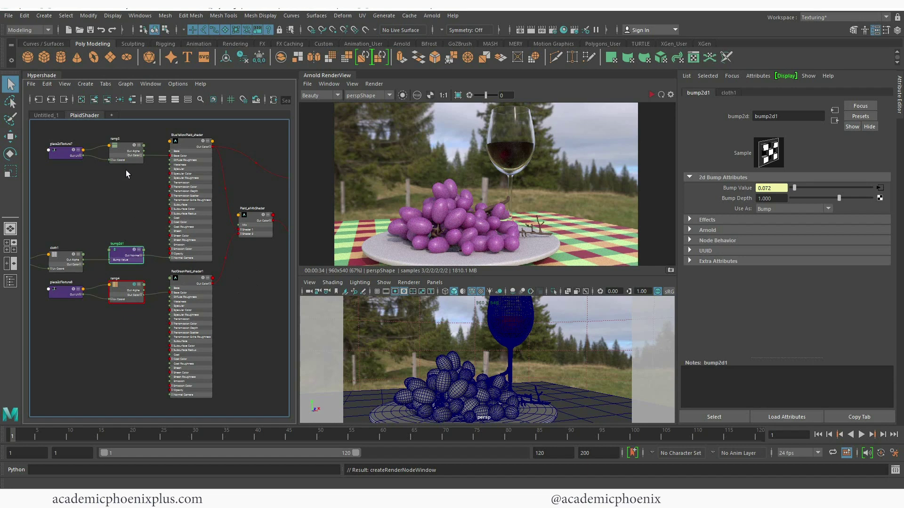
Set the cloth's place2dTexture9 Repeat UV to 10 × 10 and start an IPR render
middle_click_drag(132, 182, 200, 177, "alt")
left_click(756, 199)
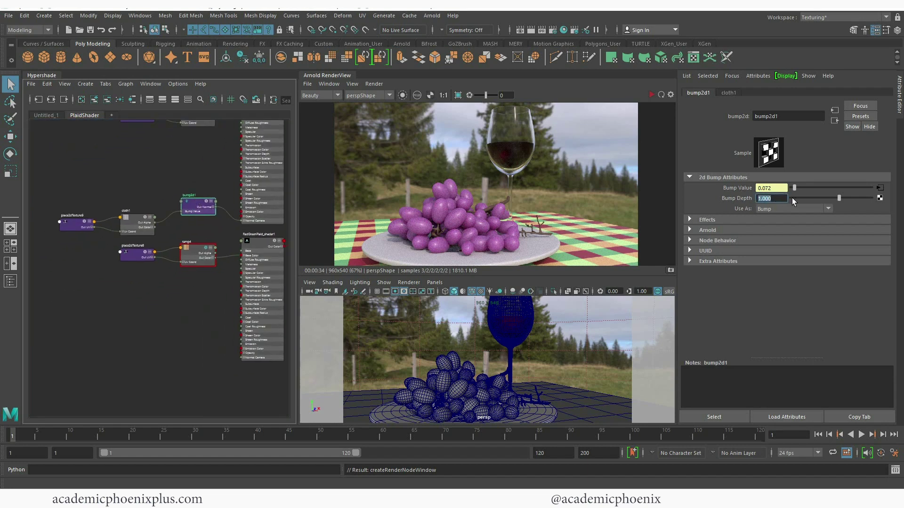
left_click(879, 188)
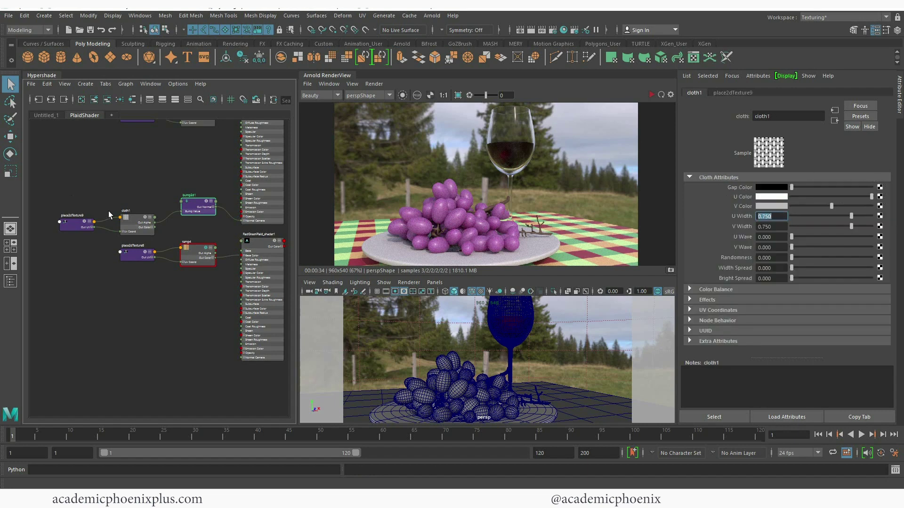
left_click_drag(131, 218, 135, 196)
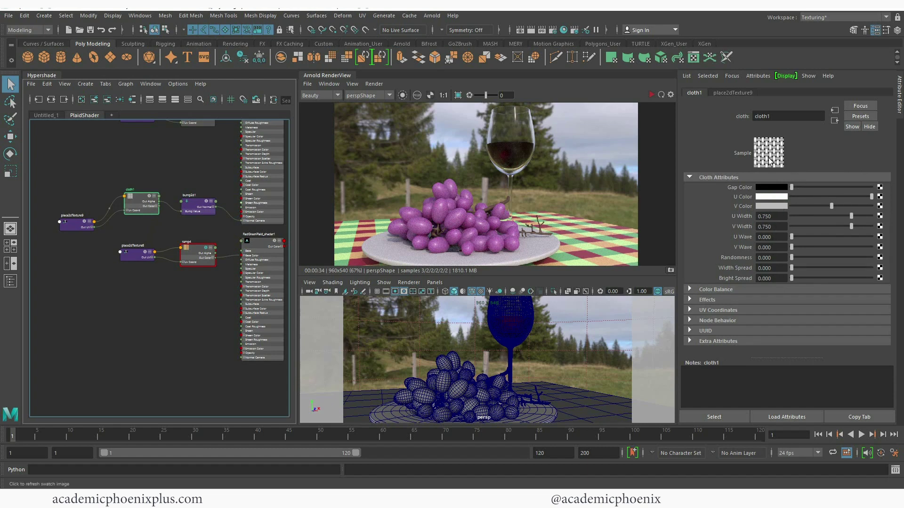
left_click_drag(73, 223, 81, 204)
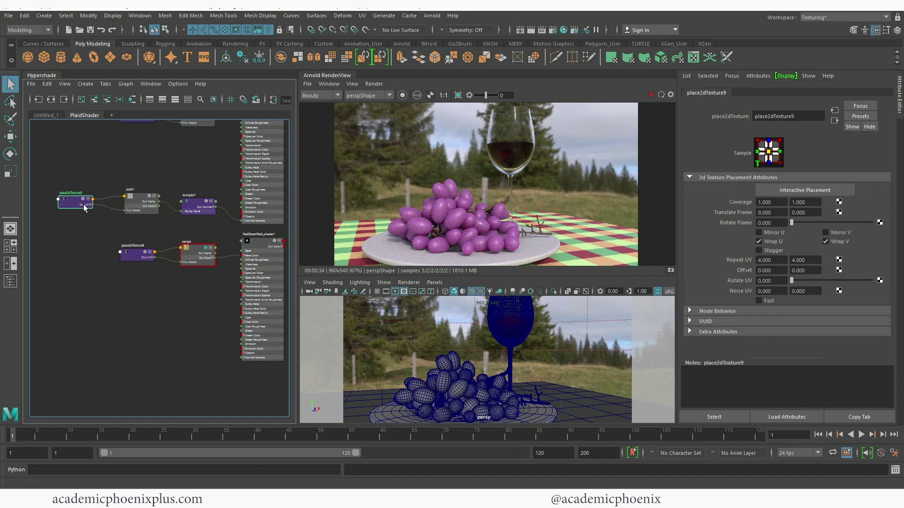
left_click_drag(87, 206, 91, 203)
left_click(771, 259)
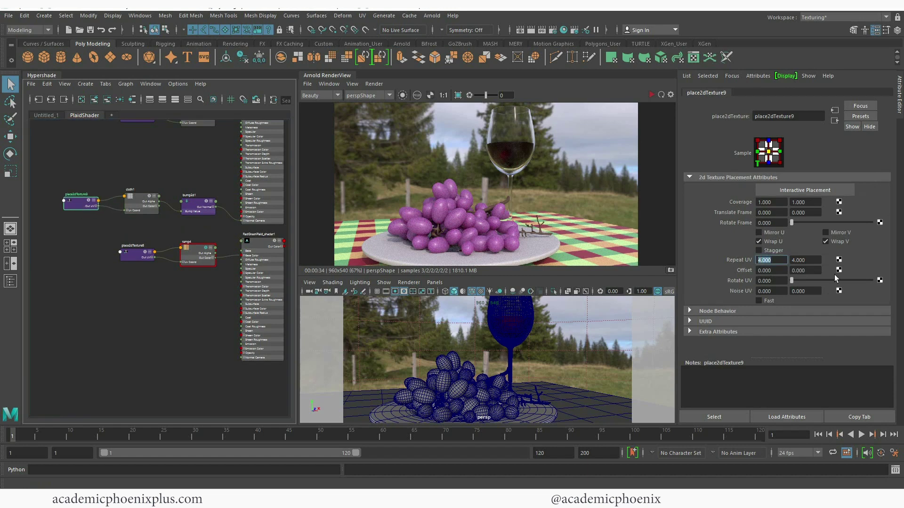
type("10")
key("Tab")
type("10")
key("Tab")
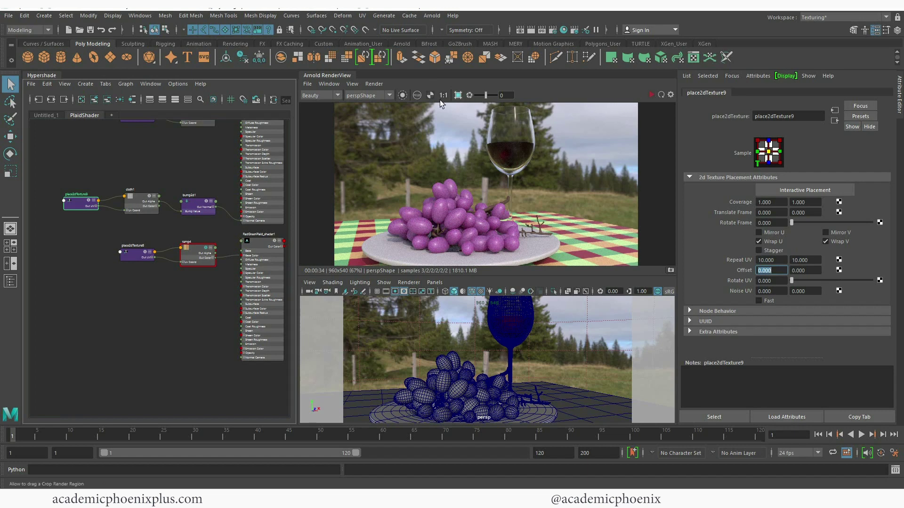
left_click(403, 98)
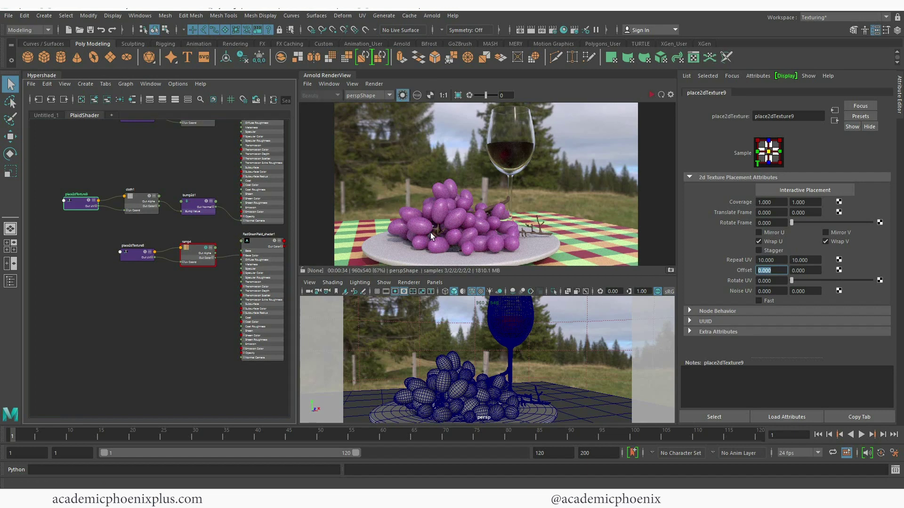
left_click(555, 389)
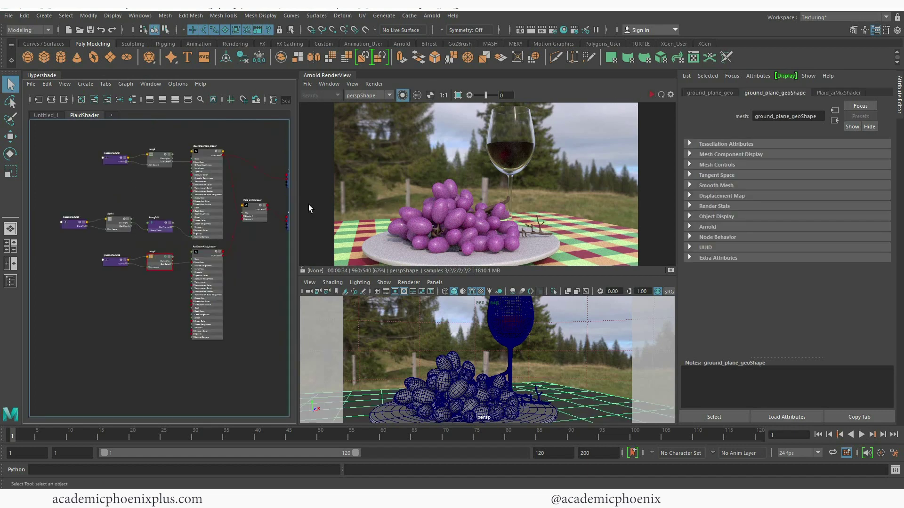
Stop IPR, open the cloth placement node and set Repeat UV to 50 × 50
left_click(650, 95)
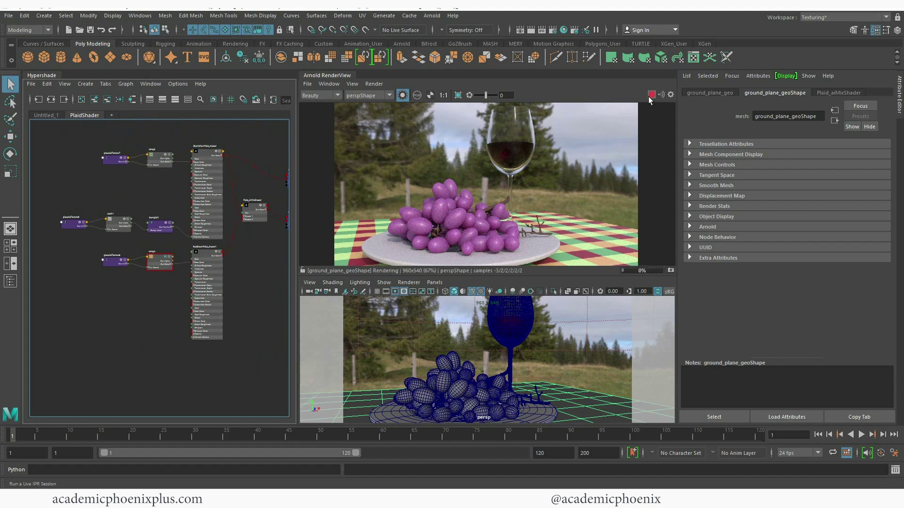
left_click(631, 151)
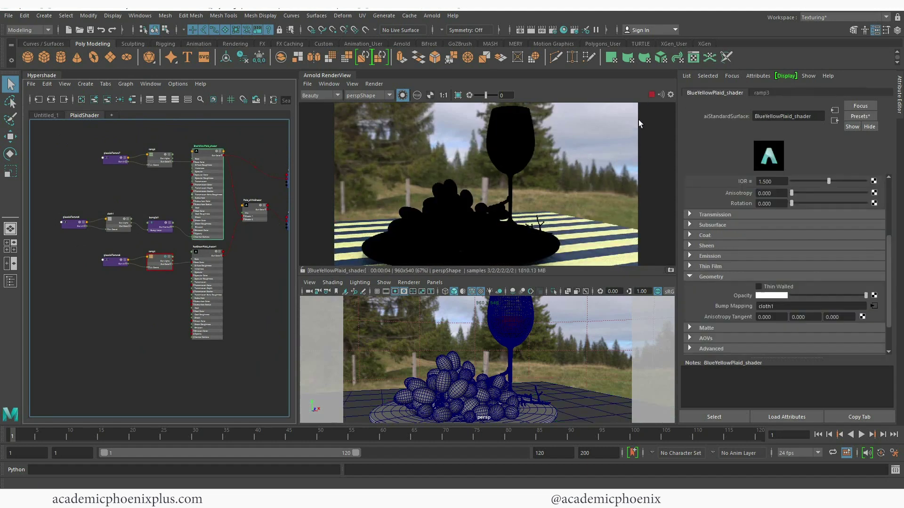
left_click(652, 94)
left_click_drag(217, 159, 219, 156)
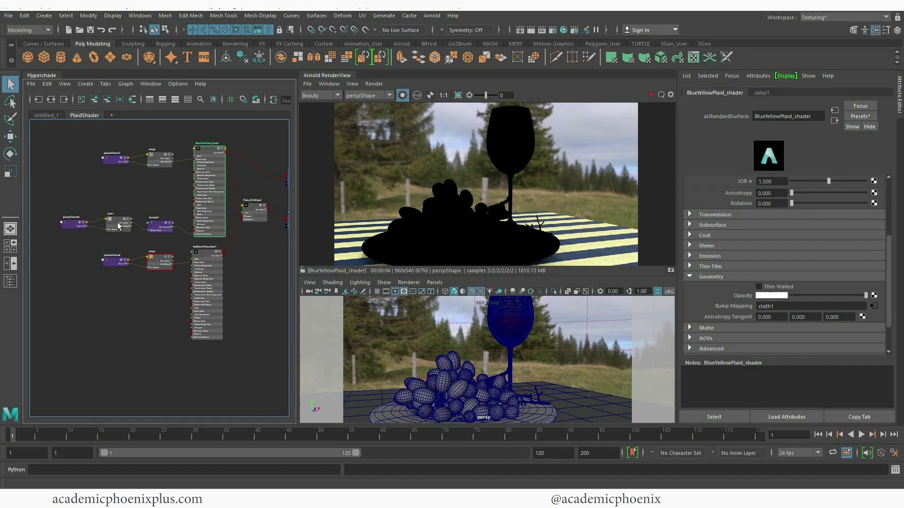
right_click(66, 222)
left_click(75, 210)
left_click(74, 224)
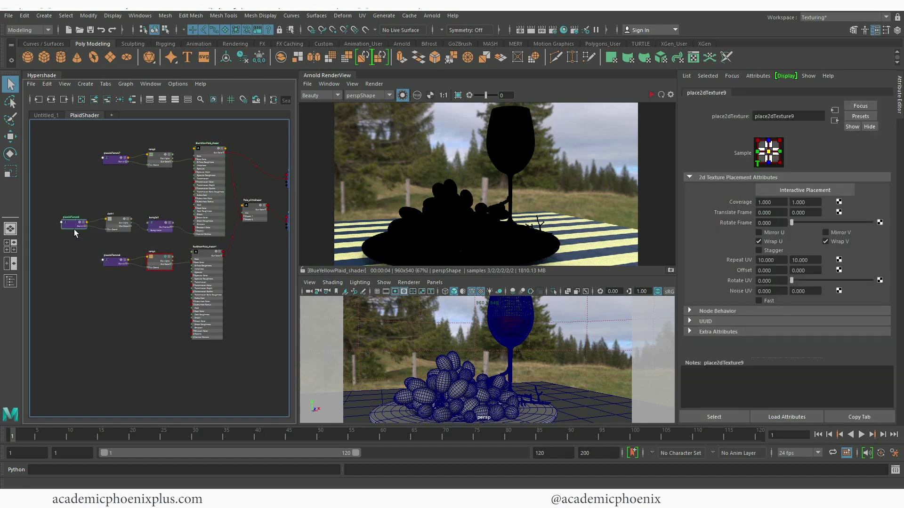
left_click(772, 260)
type("50")
key("Tab")
type("50")
key("Tab")
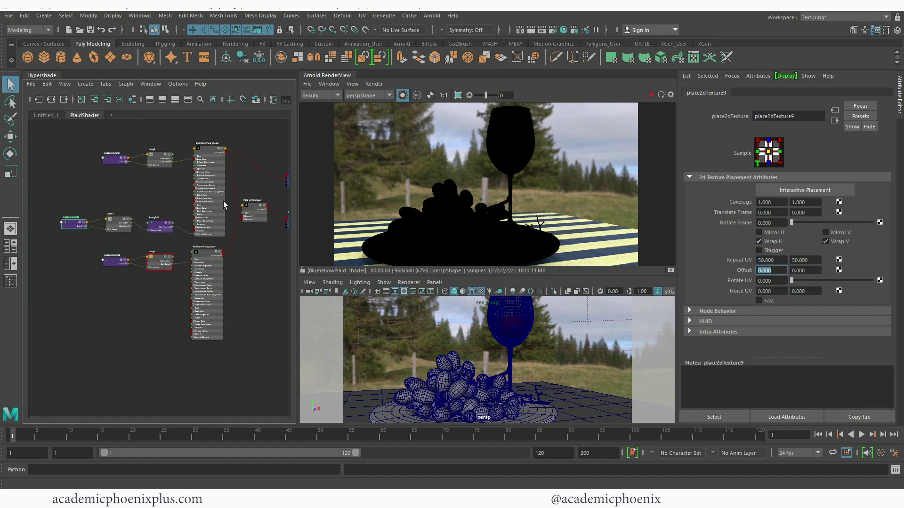
Re-render the blue-yellow plaid shader and raise Repeat UV to 150 × 150
left_click(212, 184)
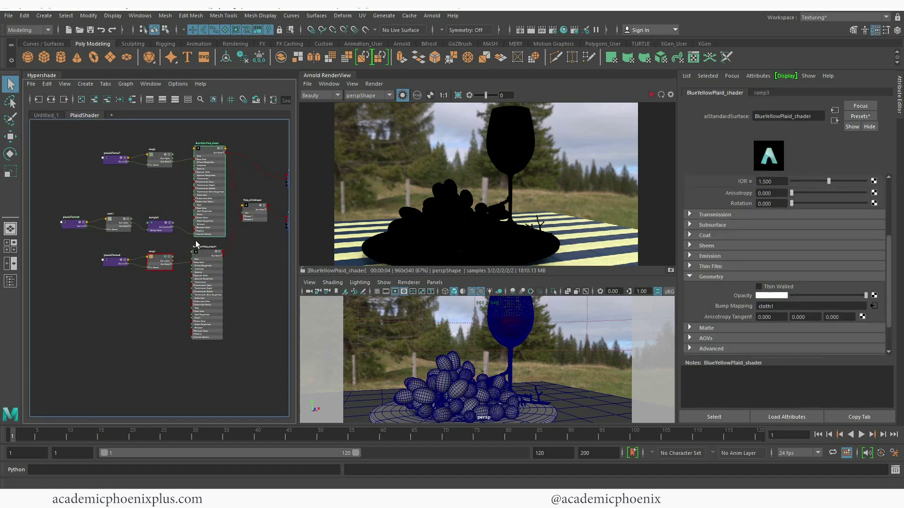
left_click(651, 95)
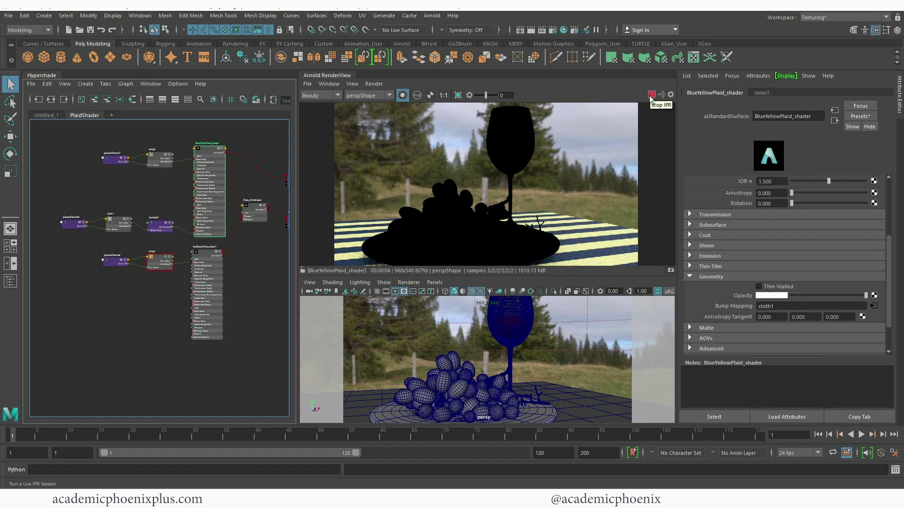
left_click(68, 223)
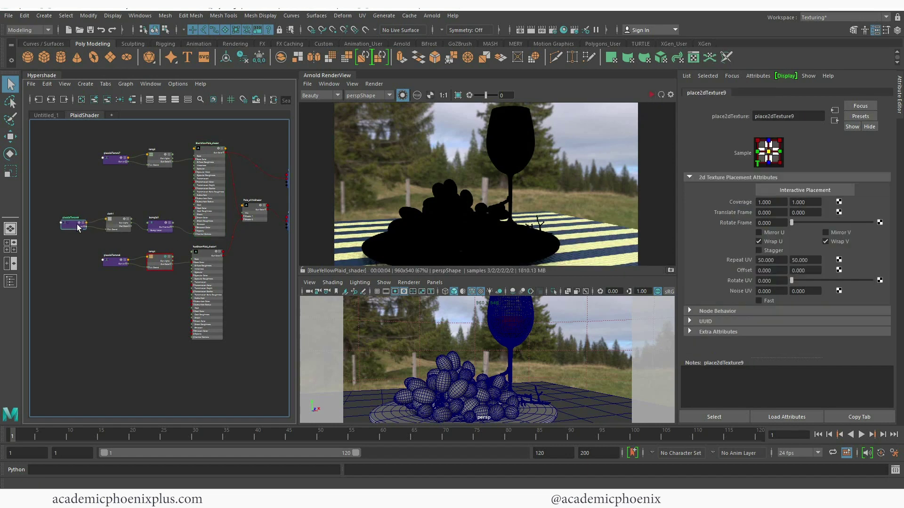
double_click(770, 260)
type("1")
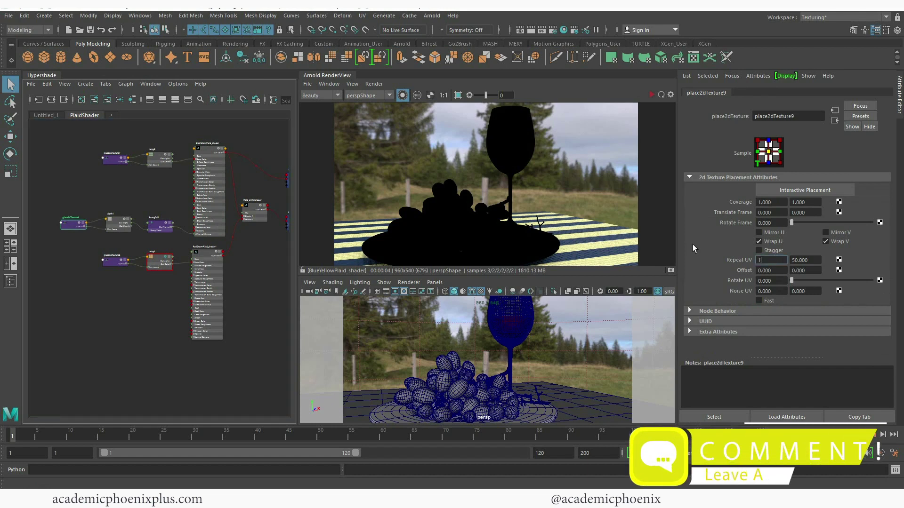
type("050")
key("Tab")
type("150")
key("Tab")
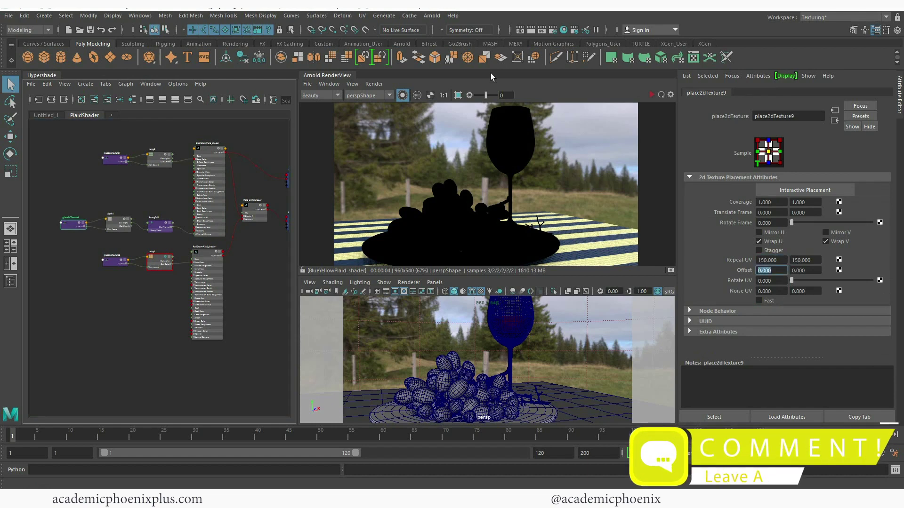
Settle on a Repeat UV of 100 and reselect the blue-yellow plaid shader for rendering
left_click(648, 108)
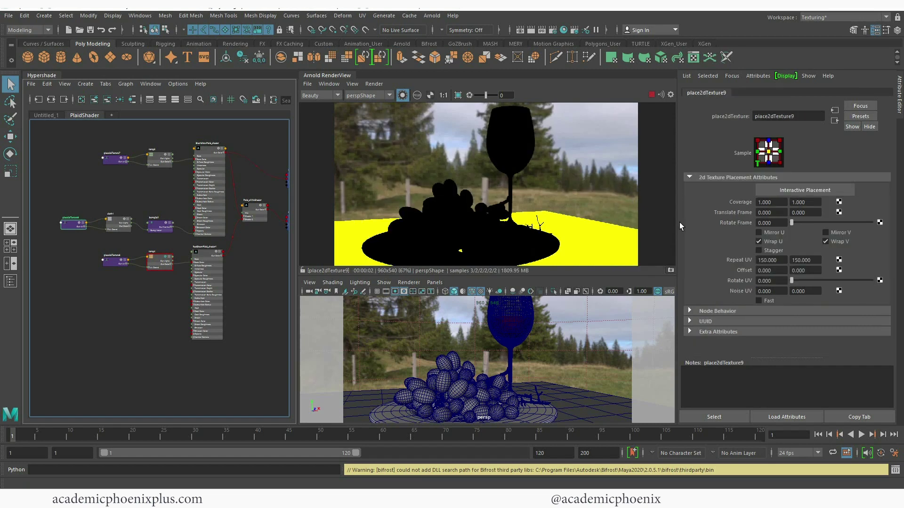
left_click_drag(782, 260, 747, 258)
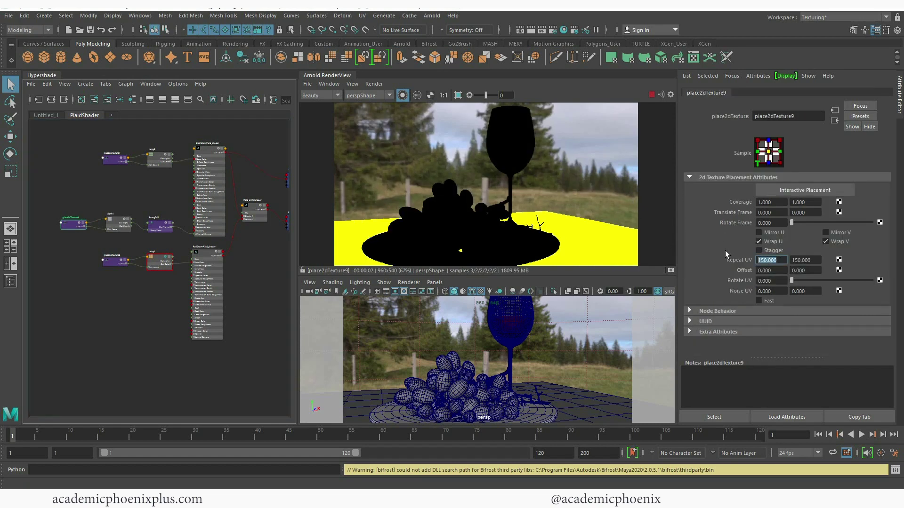
type("100")
key("Tab")
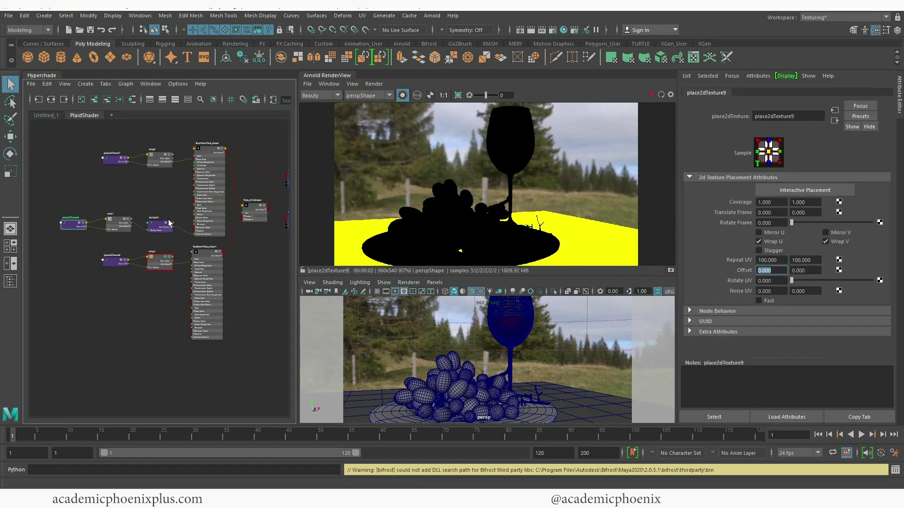
left_click(209, 144)
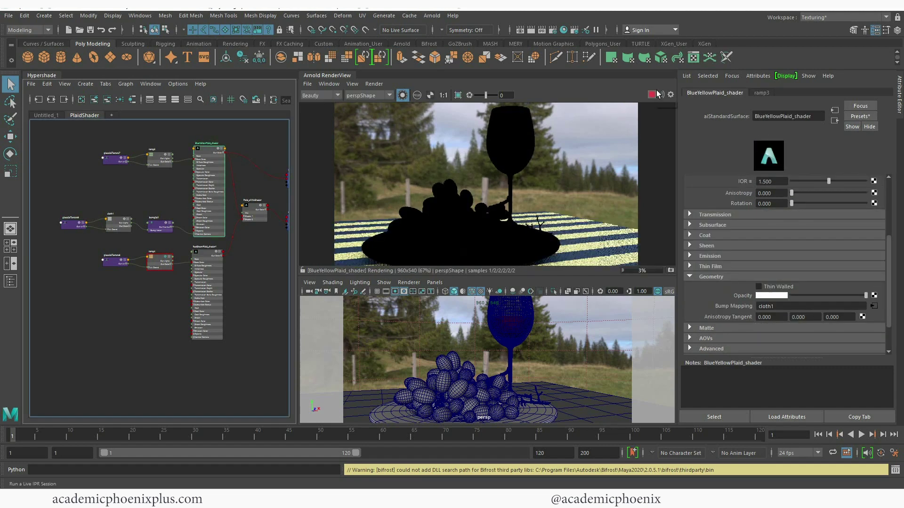
Stop IPR, lower the plaid shader's specular IOR slightly, and restart the render
left_click(655, 92)
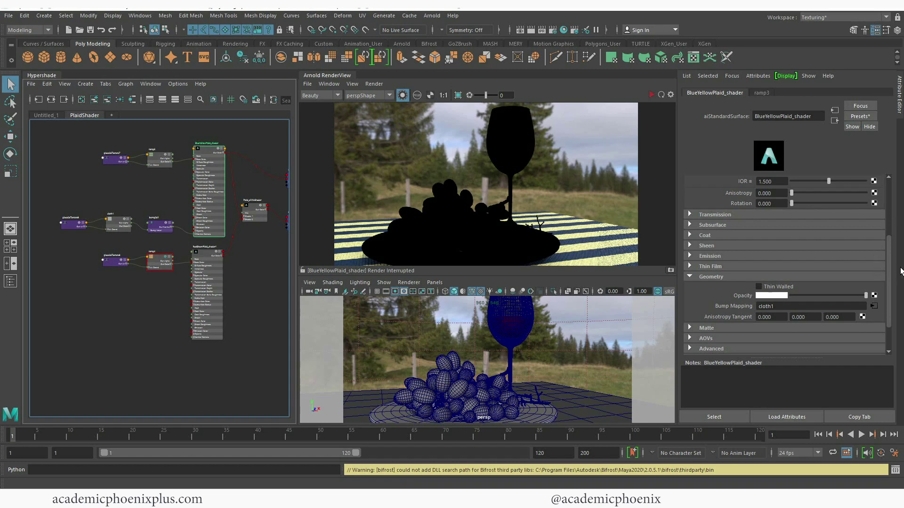
left_click_drag(890, 269, 890, 208)
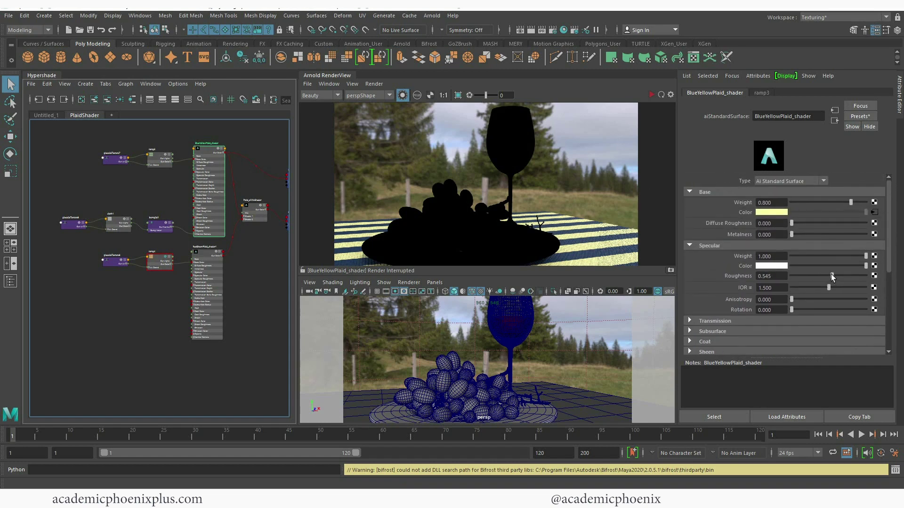
scroll(889, 261, "down", 3)
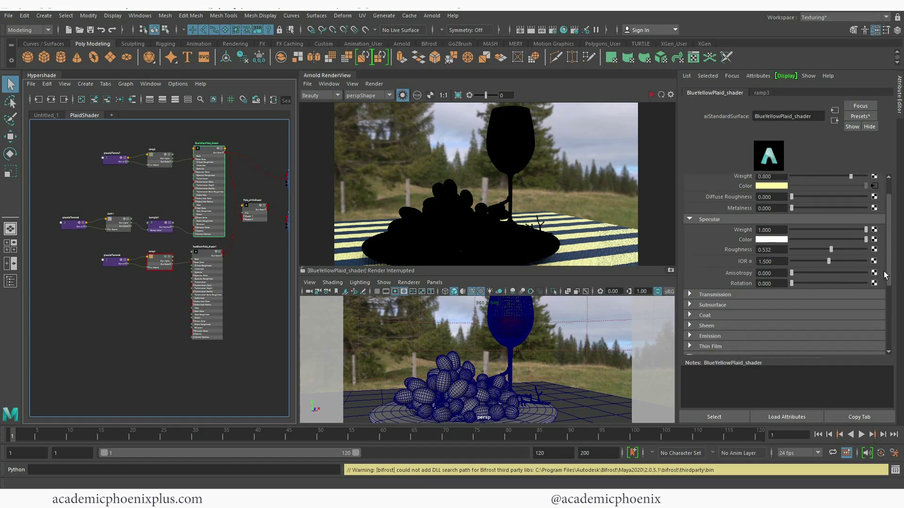
left_click_drag(829, 251, 823, 252)
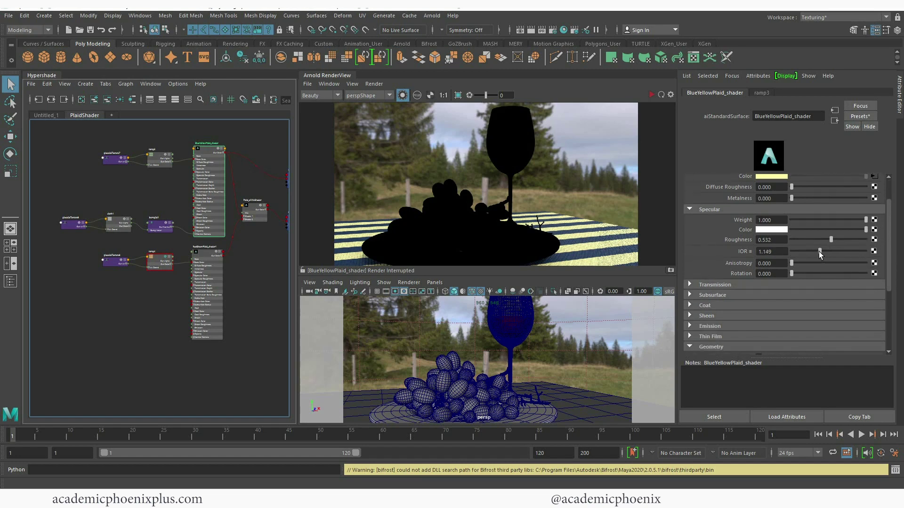
scroll(819, 255, "down", 9)
left_click(652, 95)
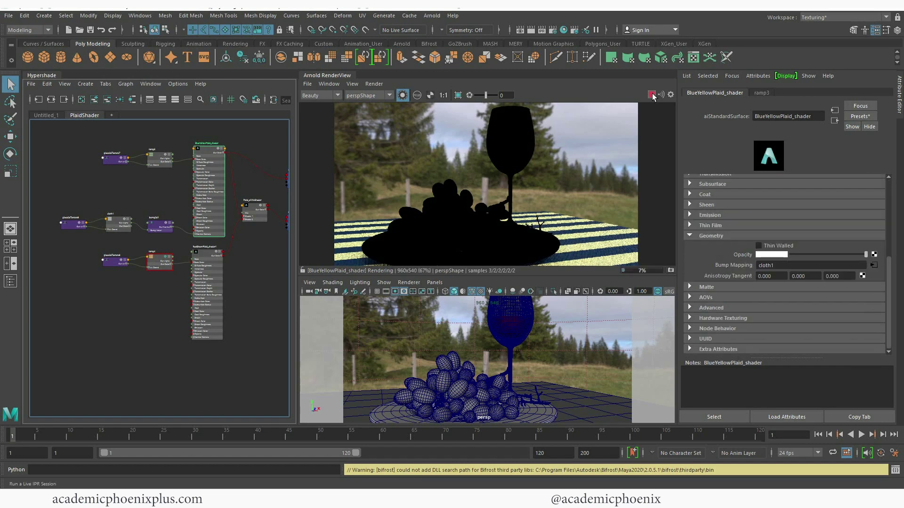
Switch to Plaid_aiMixShader and zoom out and pan until grapes, plate and glass fit
key("Right")
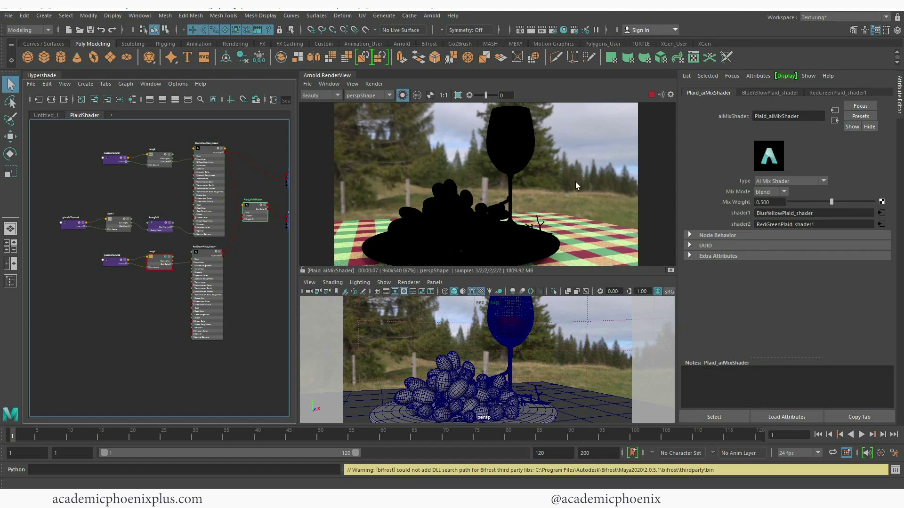
scroll(575, 183, "up", 5)
middle_click_drag(690, 240, 535, 166)
scroll(516, 236, "up", 2)
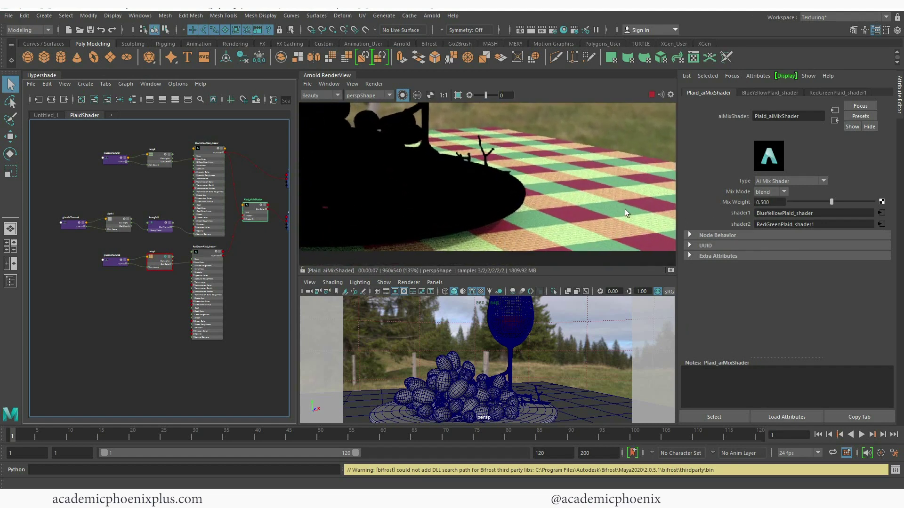
scroll(461, 178, "down", 3)
middle_click_drag(501, 174, 526, 170)
Select bump2d1, restart IPR to show the mixed plaid, then stop once it appears
left_click(160, 228)
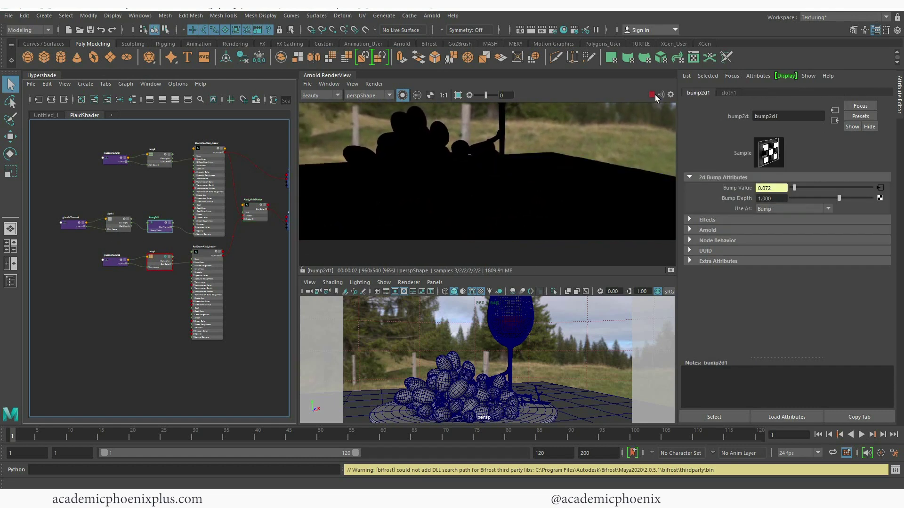
left_click(657, 95)
left_click(654, 96)
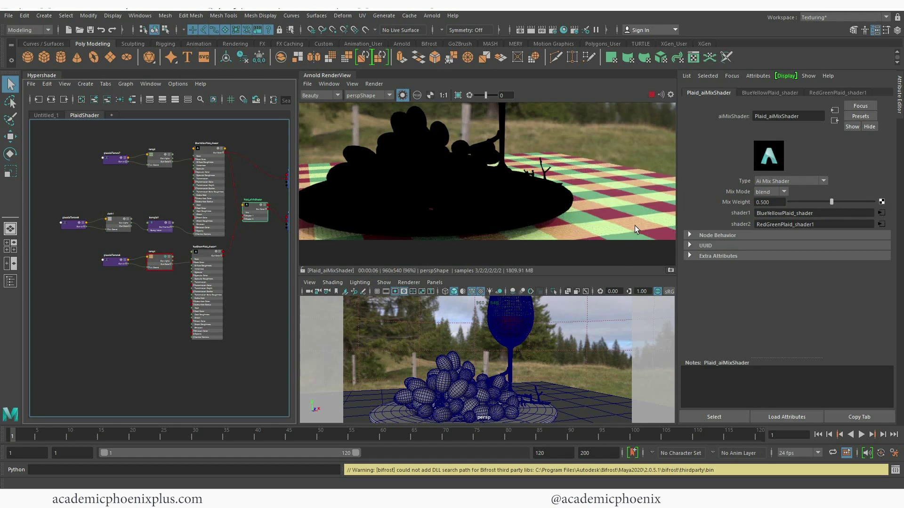
left_click(653, 95)
Connect bump2d1 Out Normal to RedGreenPlaid_shader1 Normal Camera in Hypershade
scroll(167, 250, "up", 6)
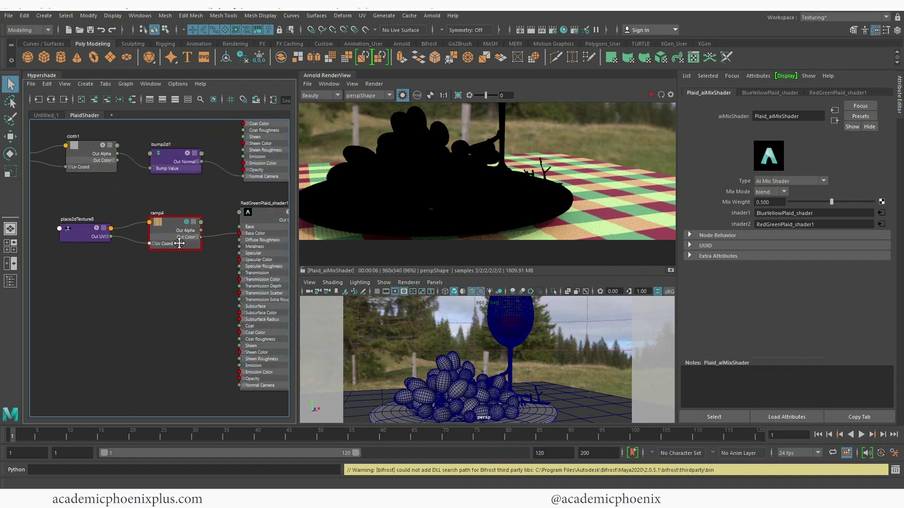
scroll(172, 255, "down", 2)
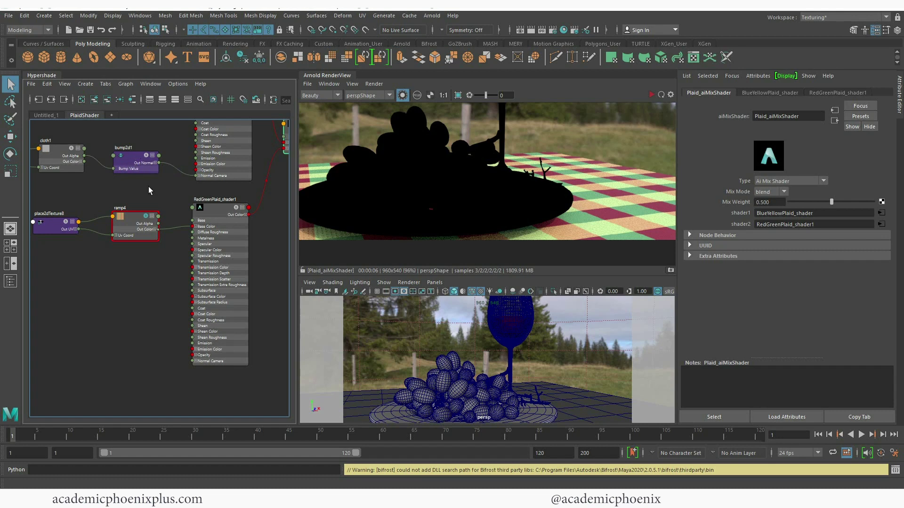
scroll(591, 180, "up", 5)
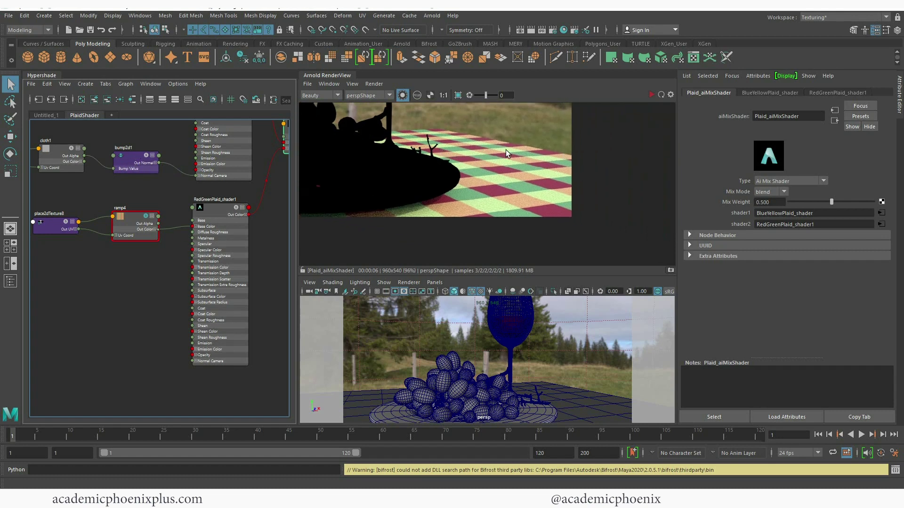
scroll(566, 180, "up", 1)
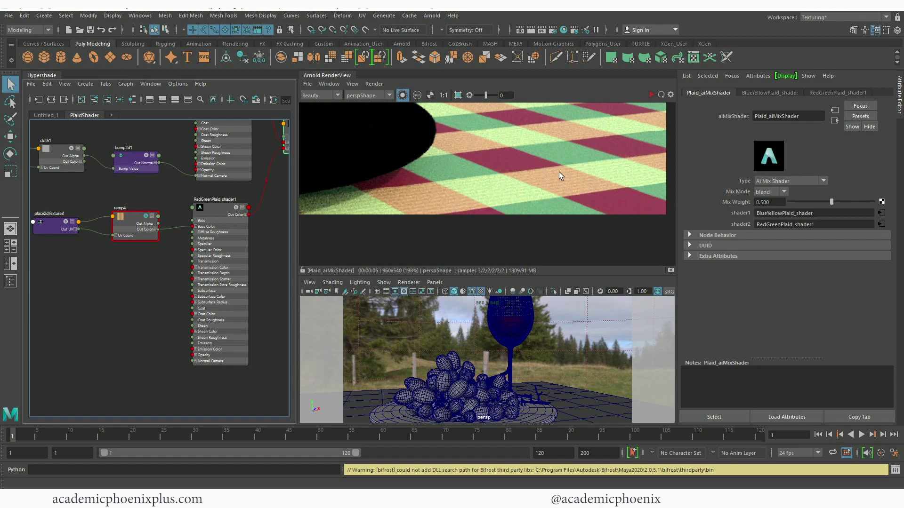
left_click(566, 194)
scroll(565, 193, "down", 3)
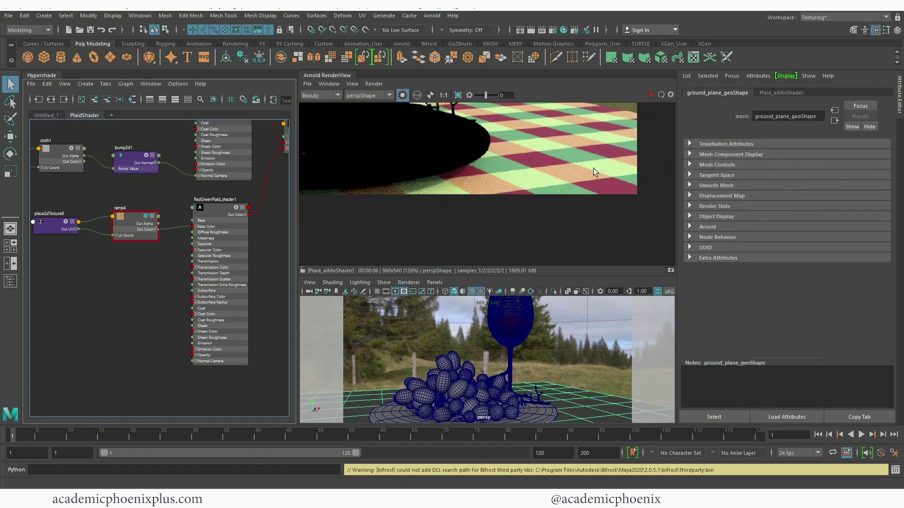
scroll(474, 174, "down", 1)
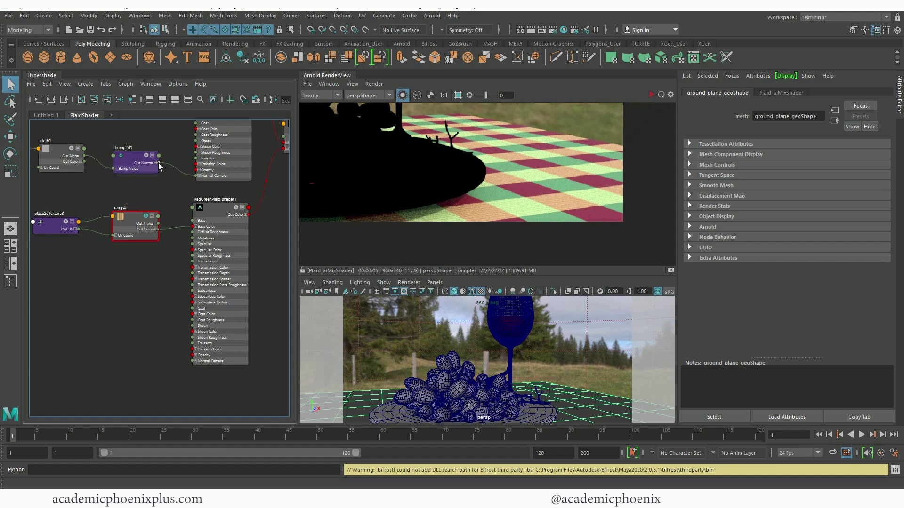
left_click_drag(165, 164, 194, 361)
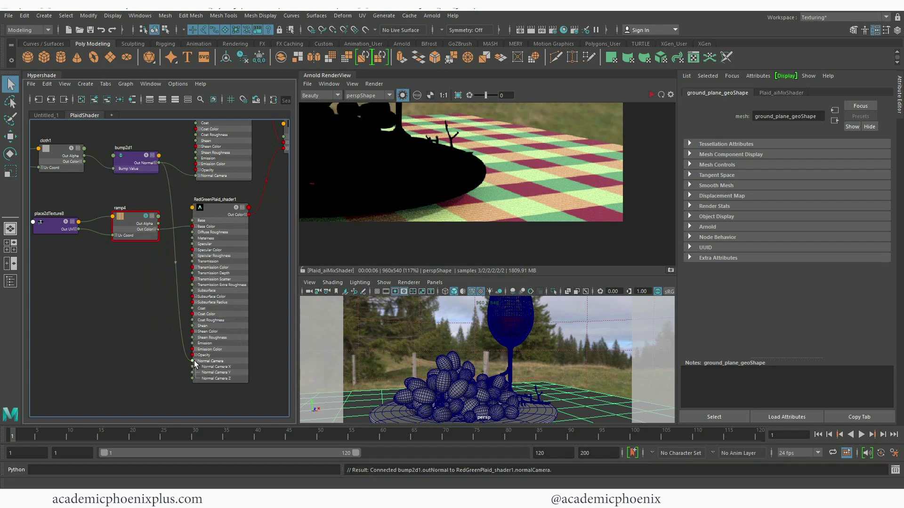
Check RedGreenPlaid_shader1's cloth bump with a short IPR render, then stop it
left_click(214, 210)
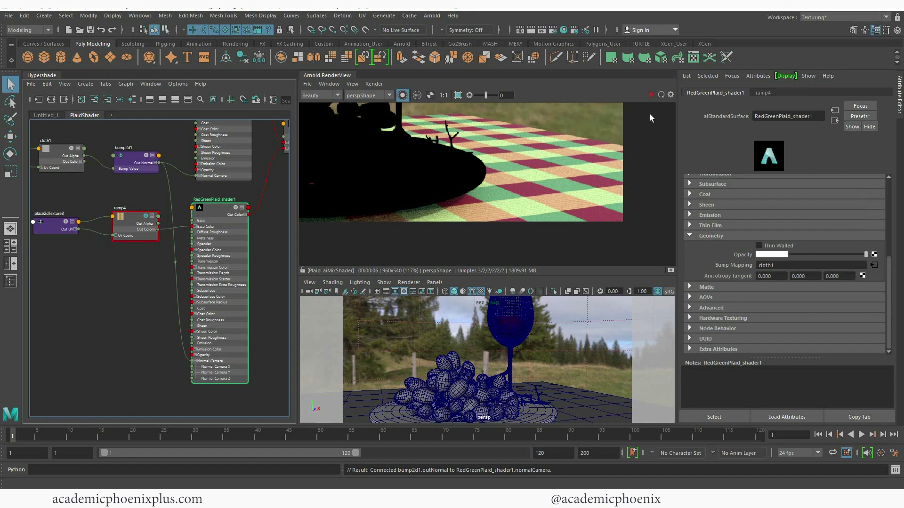
left_click(651, 94)
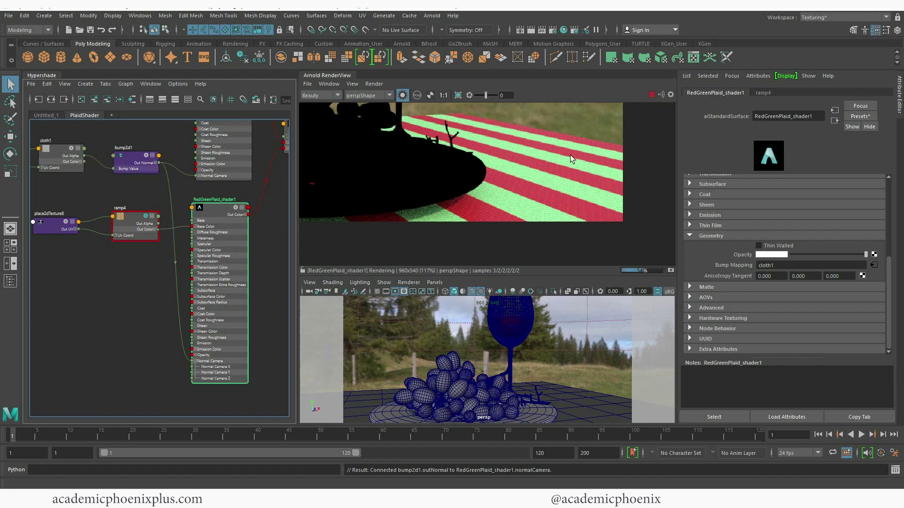
left_click(651, 95)
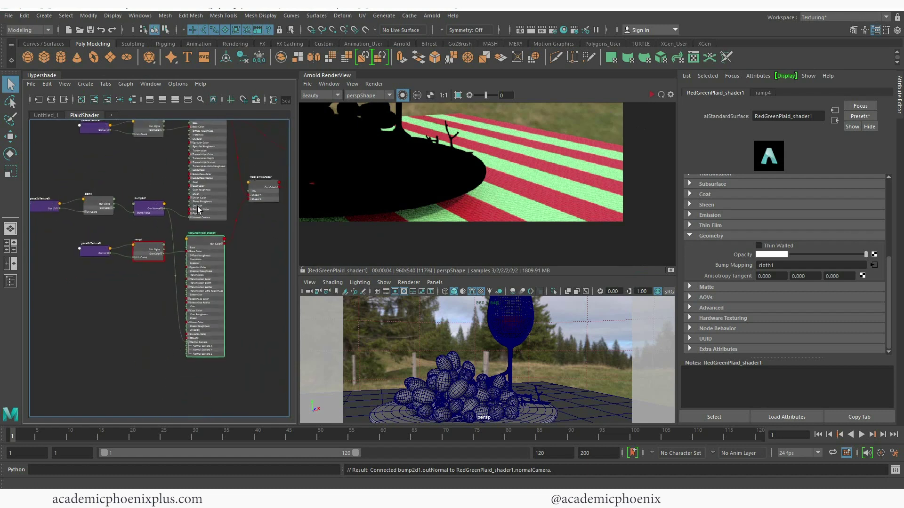
scroll(197, 210, "down", 2)
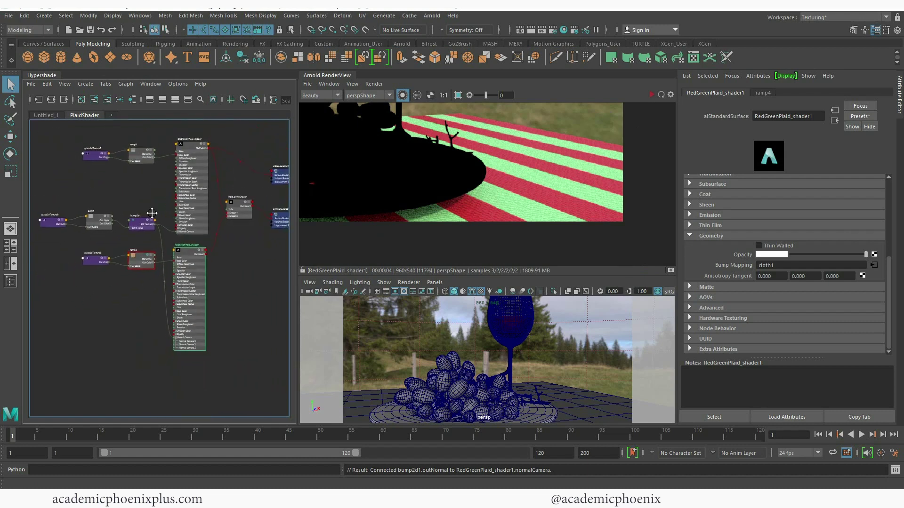
middle_click_drag(158, 218, 141, 203, "alt")
scroll(233, 202, "up", 4)
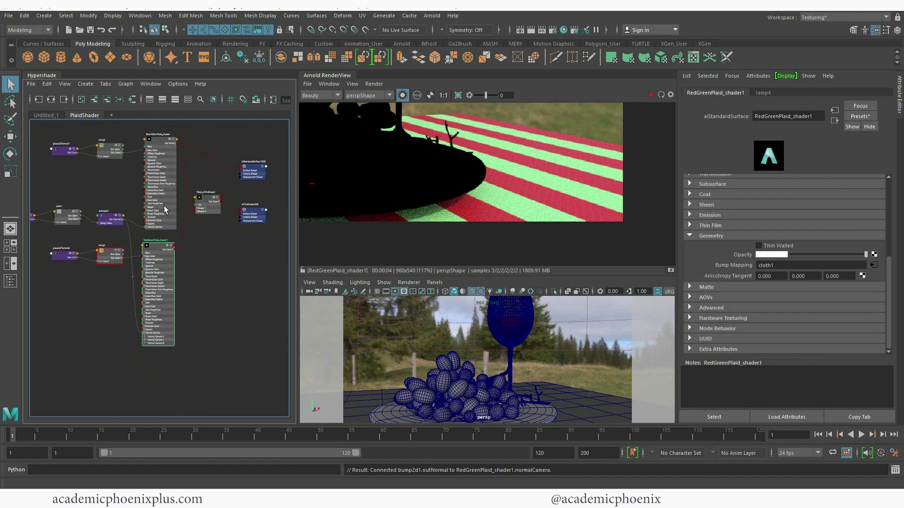
Render Plaid_aiMixShader in IPR, then undock the RenderView and view it at 1:1 (960×540)
left_click(228, 195)
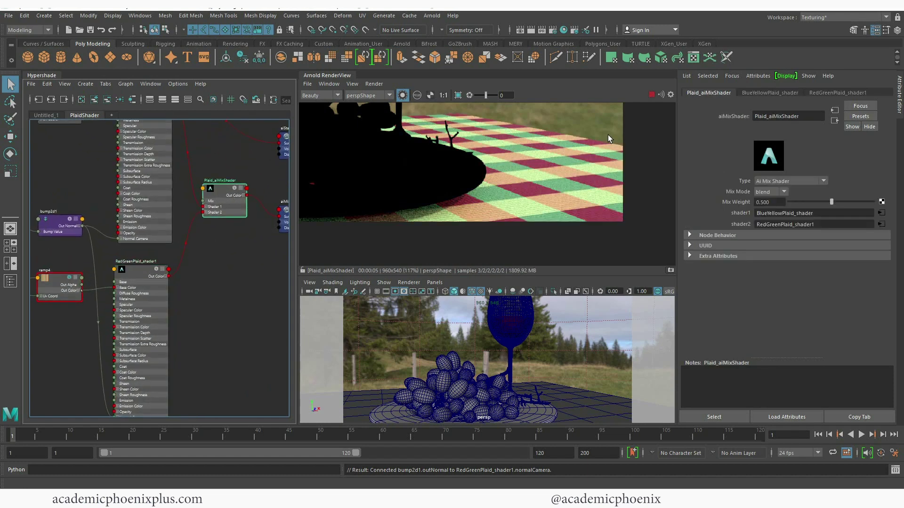
scroll(489, 175, "down", 5)
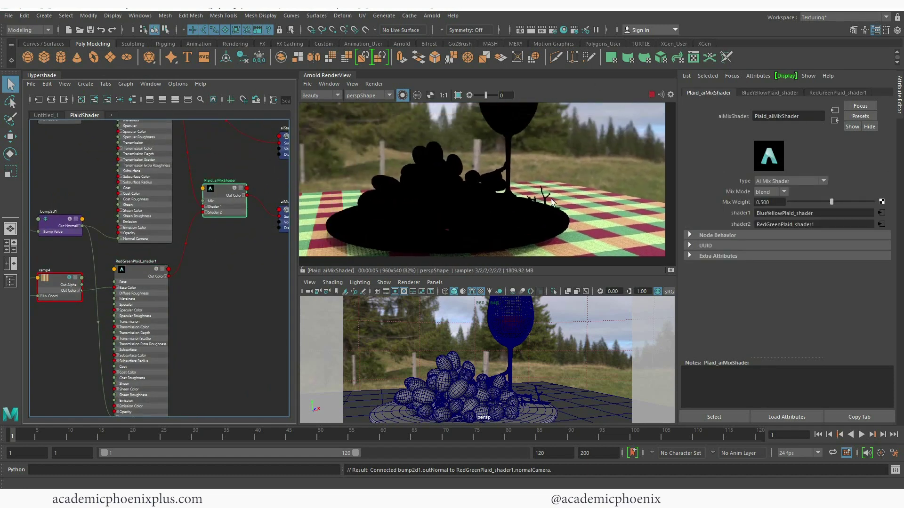
scroll(479, 171, "down", 3)
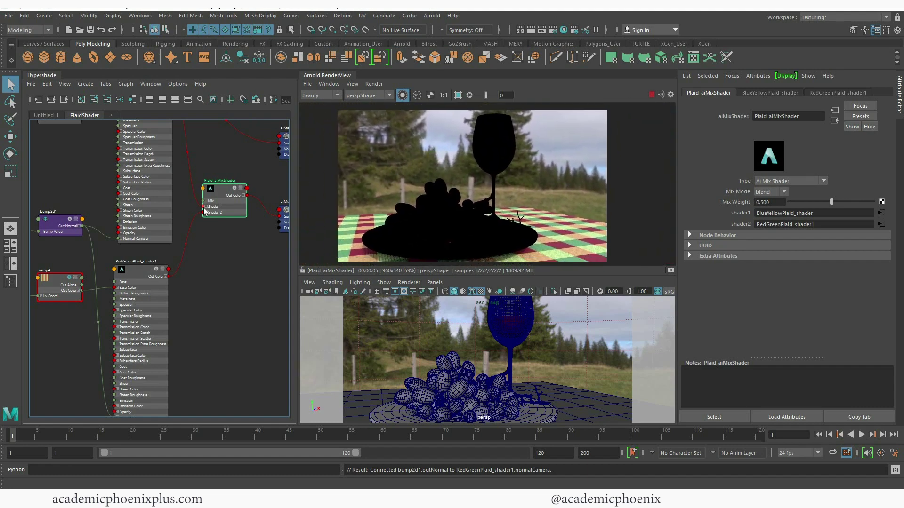
left_click(652, 94)
left_click(653, 97)
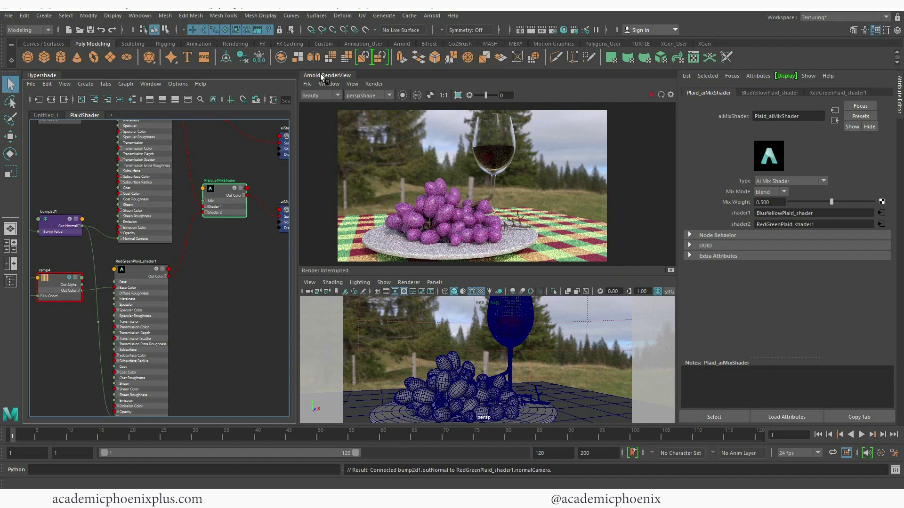
mouse_move(325, 77)
left_mouse_down()
mouse_move(325, 92)
mouse_move(226, 114)
mouse_move(336, 80)
mouse_move(388, 119)
mouse_move(340, 79)
left_mouse_up()
left_click(315, 96)
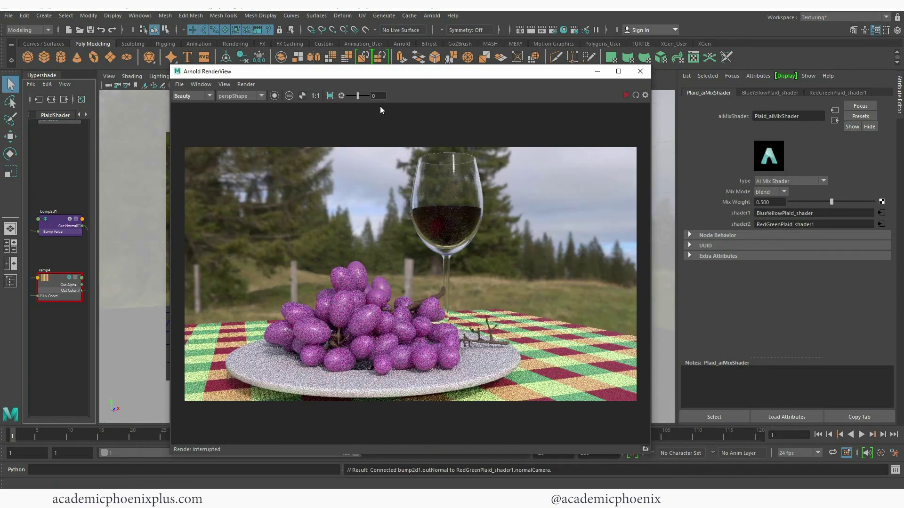
In Arnold Render Settings set Camera AA to 4 and enable adaptive sampling with Max Camera AA 9
left_click(552, 30)
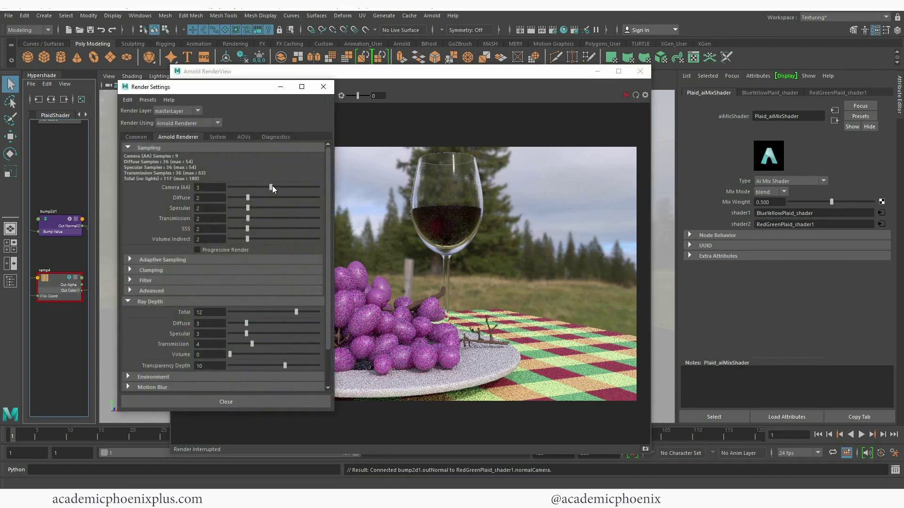
left_click_drag(271, 187, 259, 219)
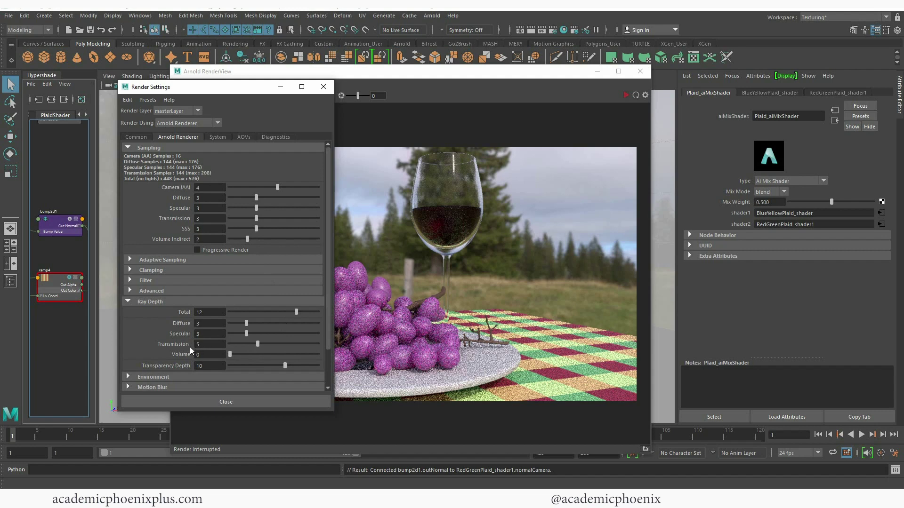
left_click(187, 259)
left_click(207, 271)
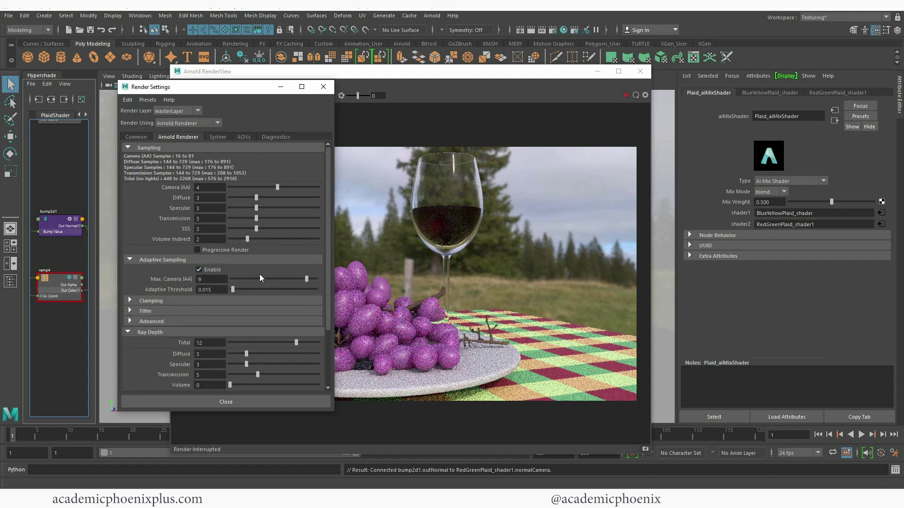
double_click(200, 279)
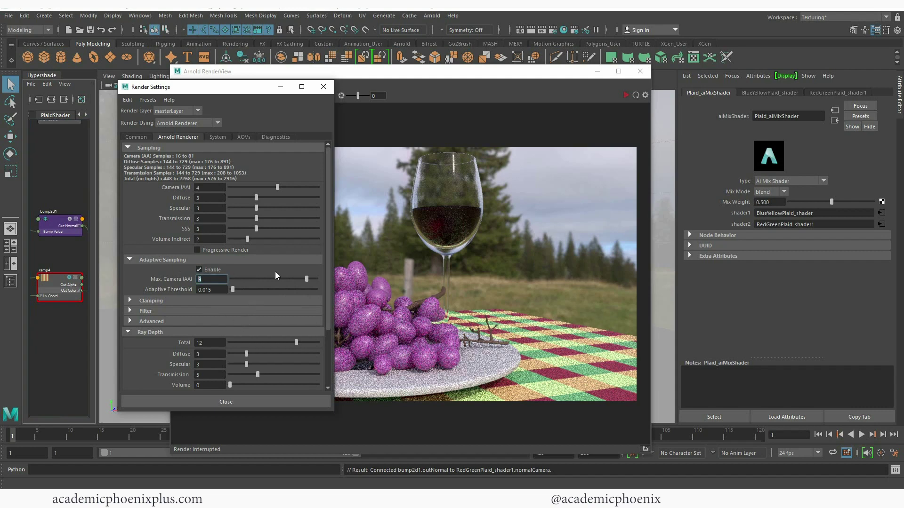
key("Return")
left_click(323, 86)
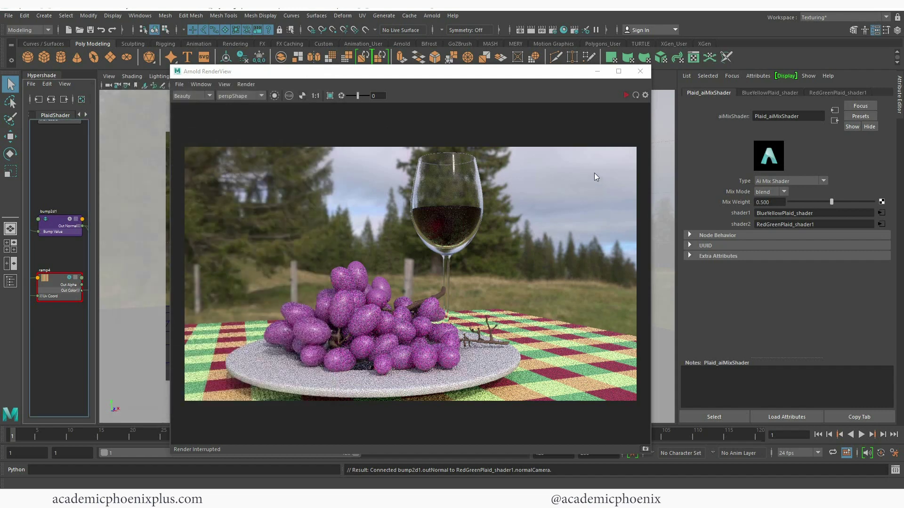